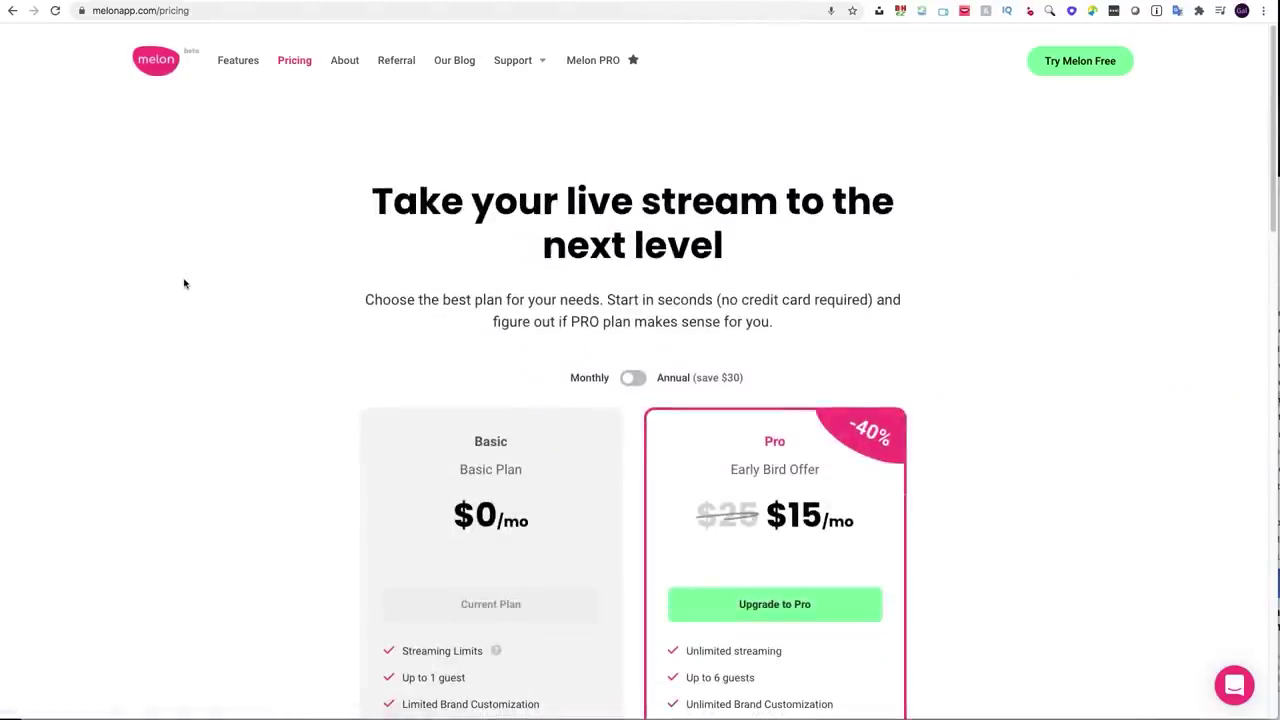
Hide the presenter's camera feed from the stage and open the studio's General Settings.
scroll(184, 284, "down", 2)
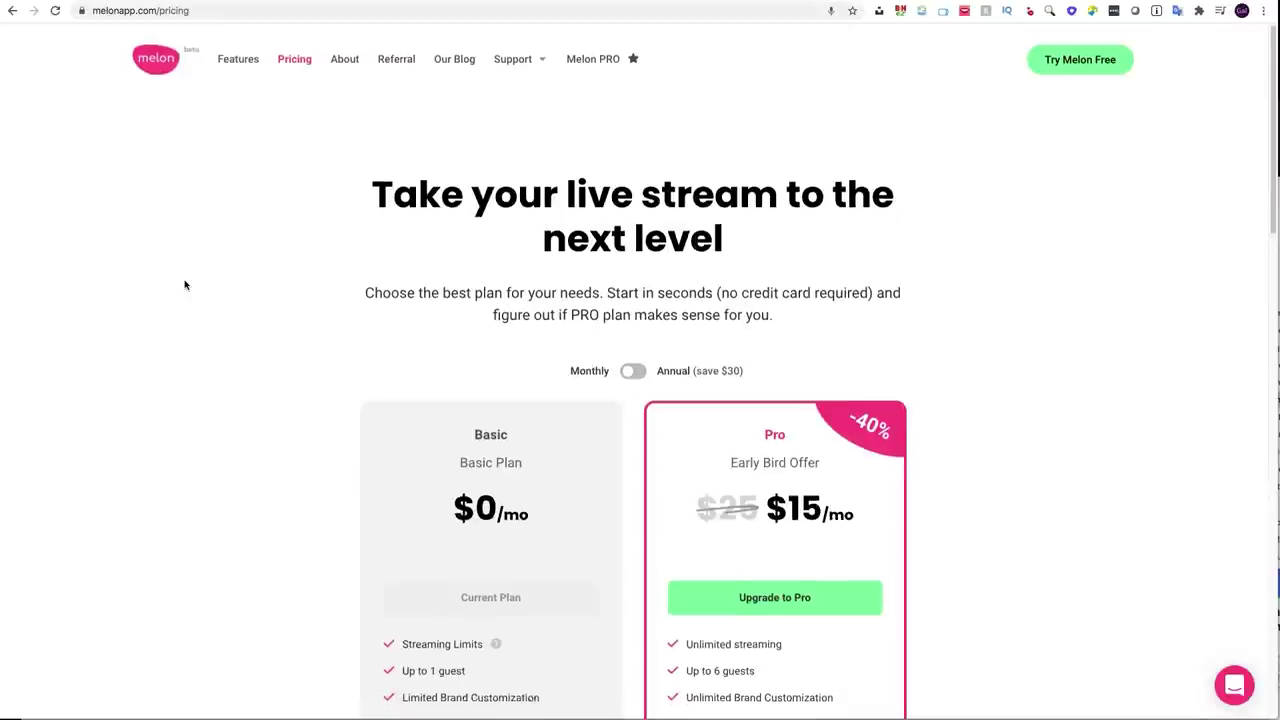
scroll(182, 287, "down", 3)
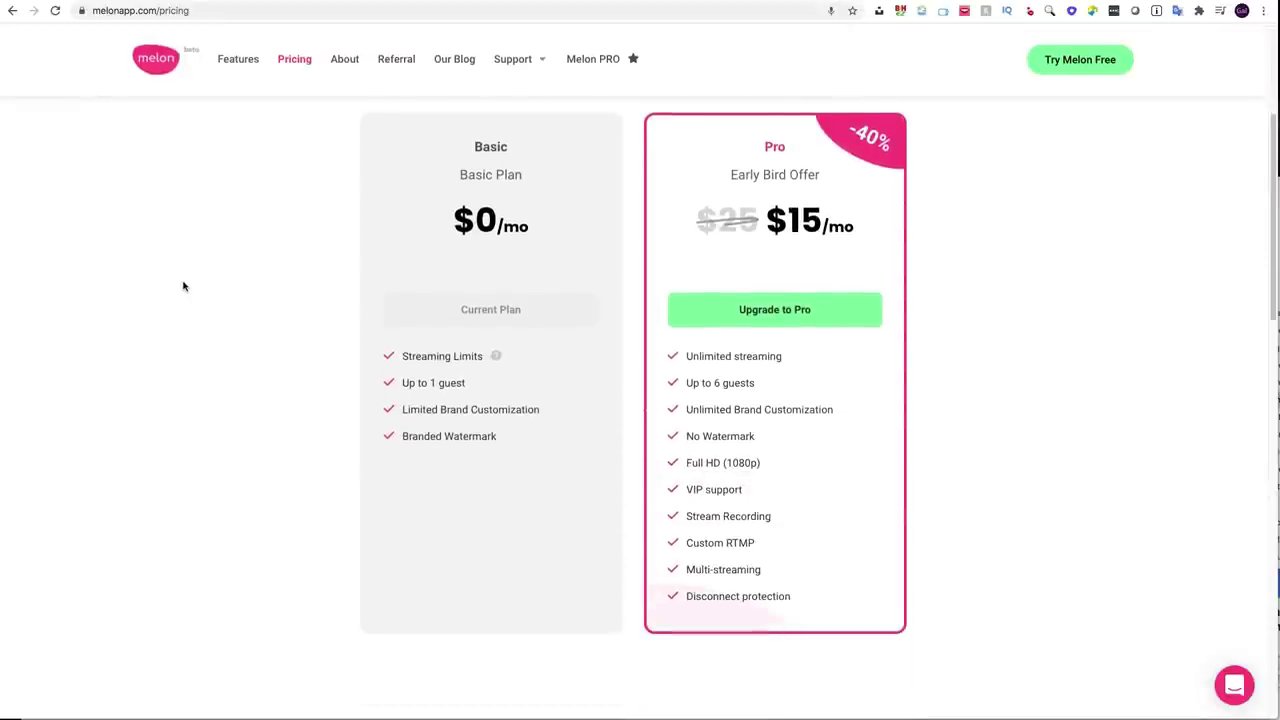
scroll(182, 287, "up", 1)
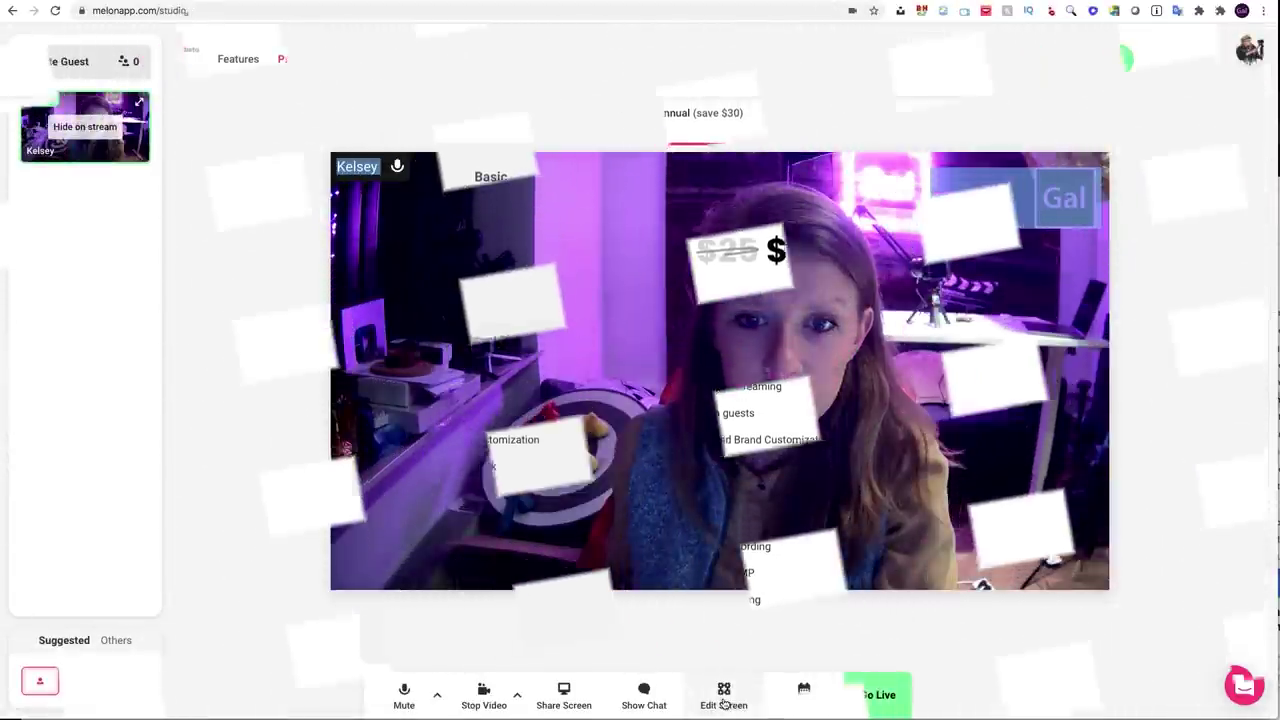
left_click(80, 128)
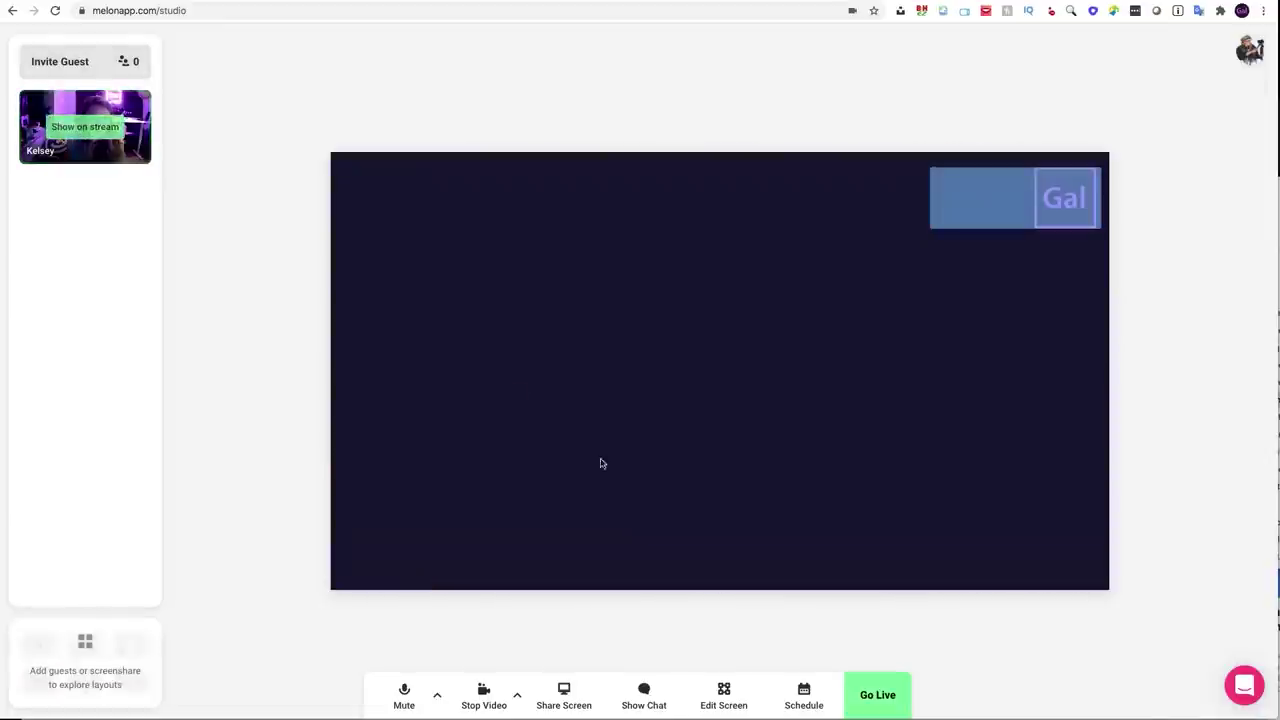
left_click(733, 700)
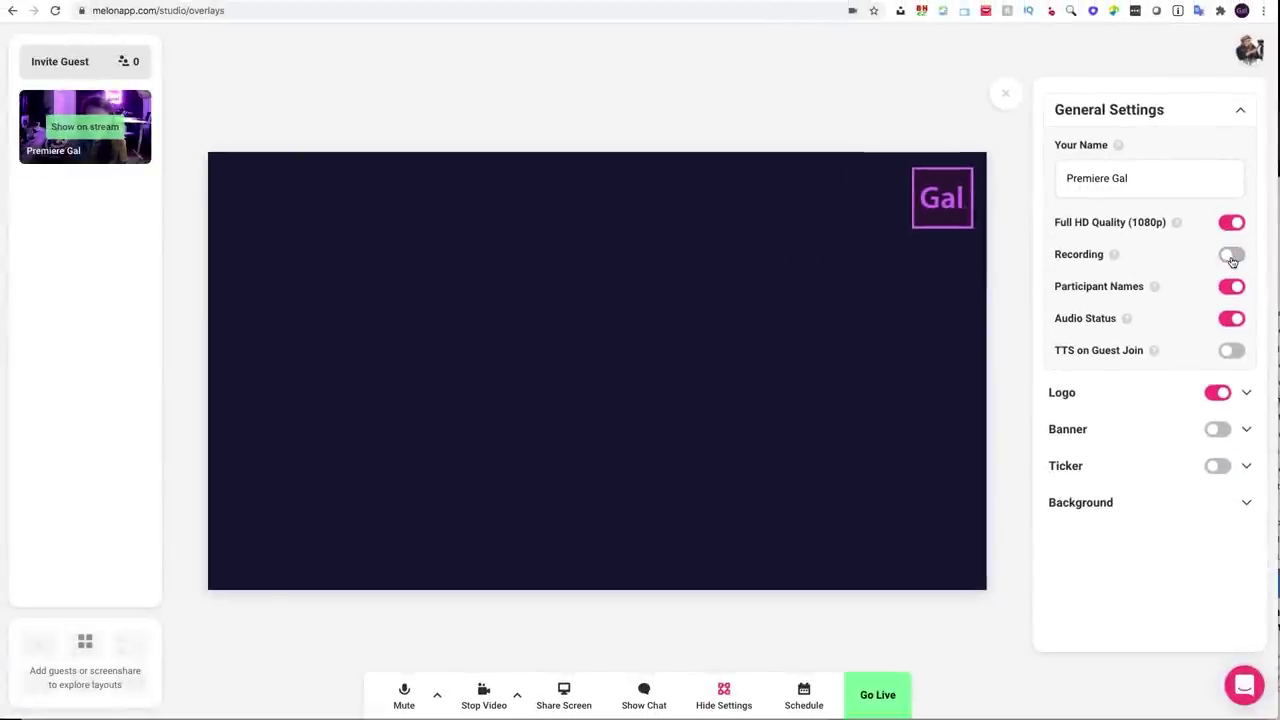
Switch stream recording on and expand the Logo section showing the Gal logo.
left_click(1231, 257)
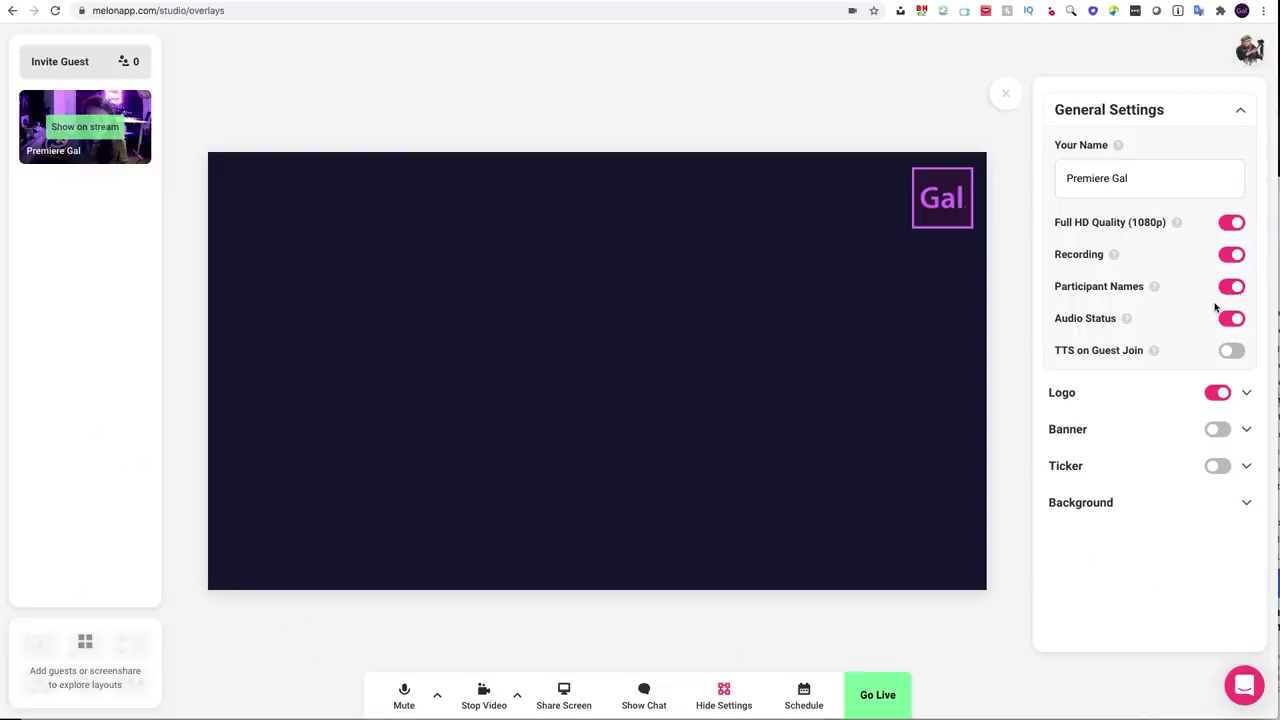
left_click(1181, 399)
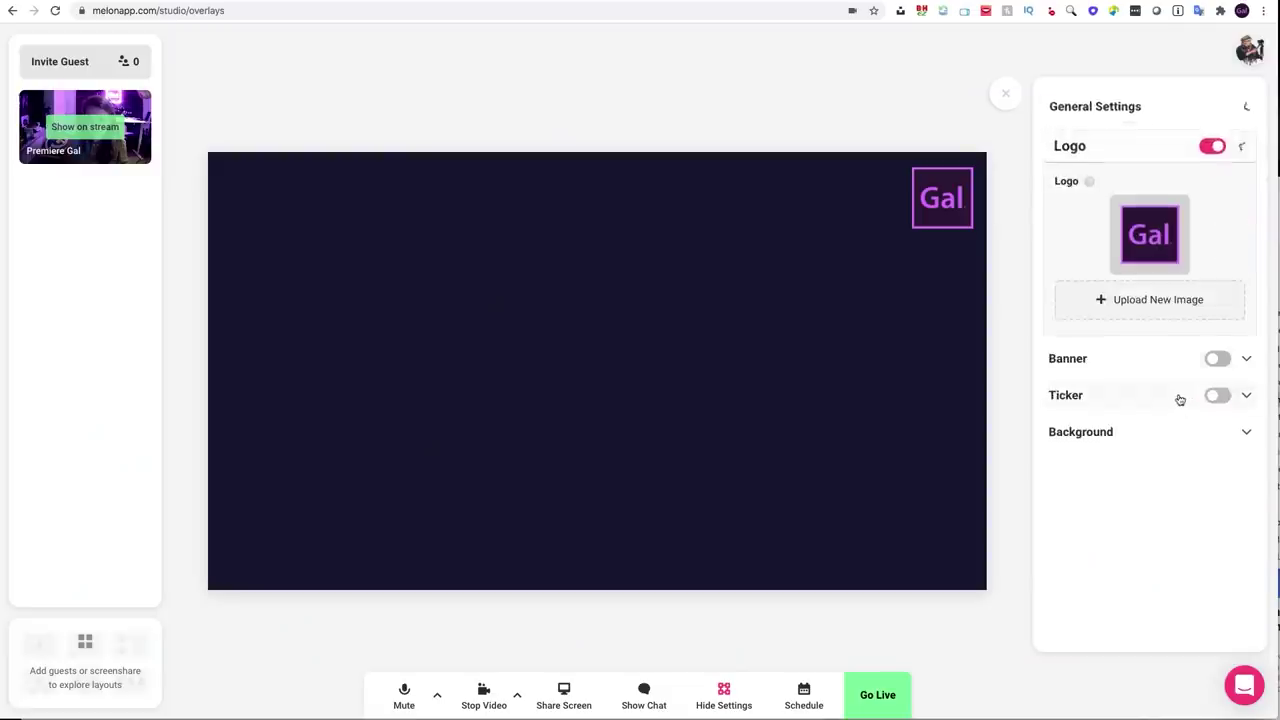
left_click(1131, 300)
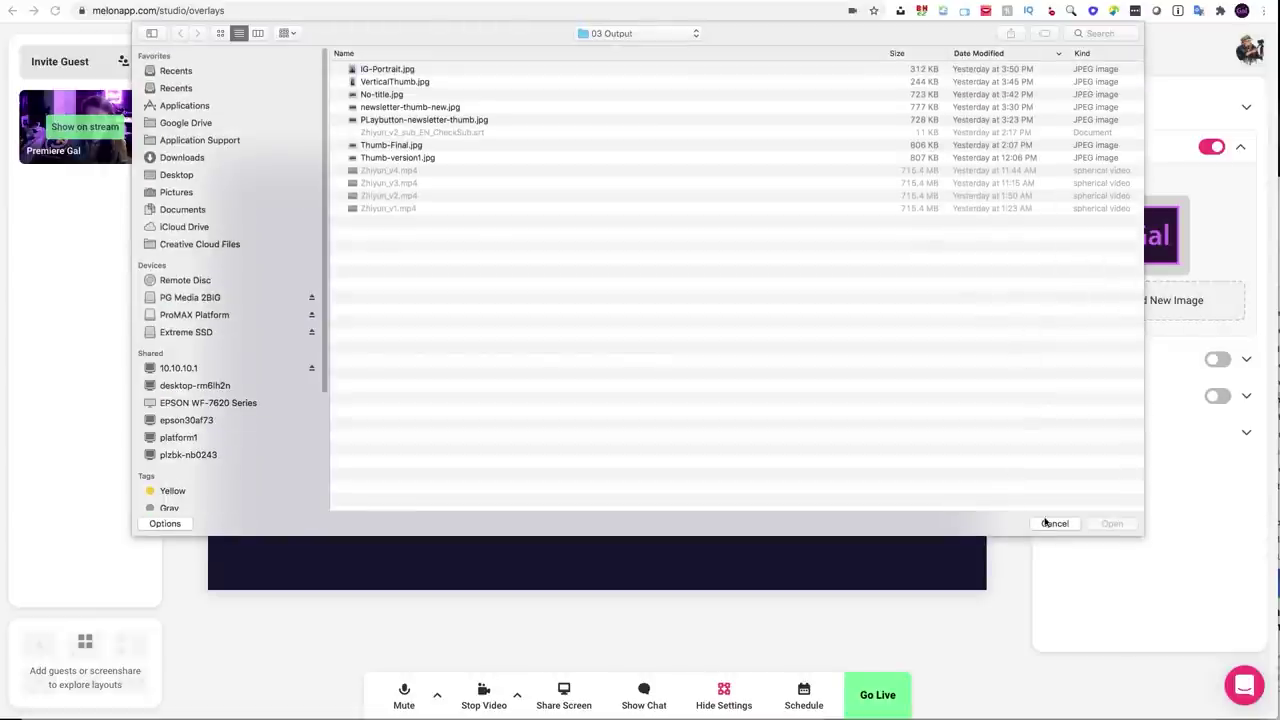
left_click(1050, 523)
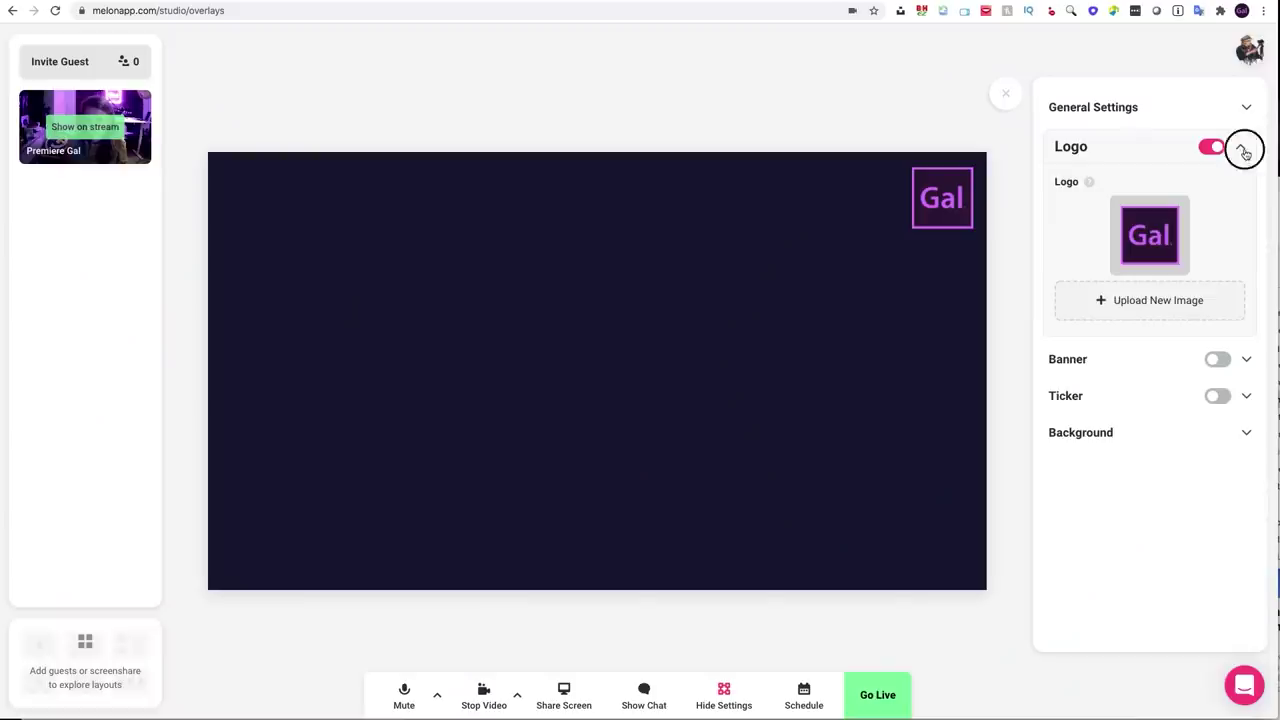
left_click(1243, 149)
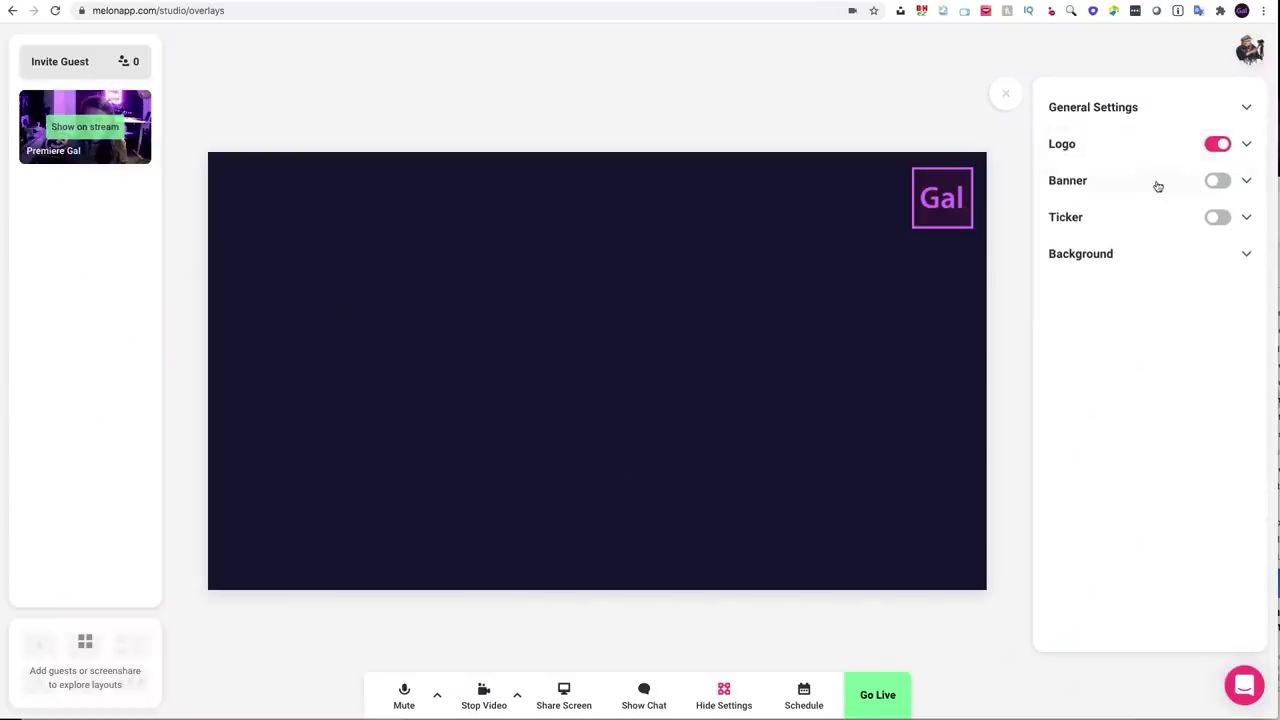
Expand the Banner settings and set its background to lime #CAE51D.
left_click(1244, 183)
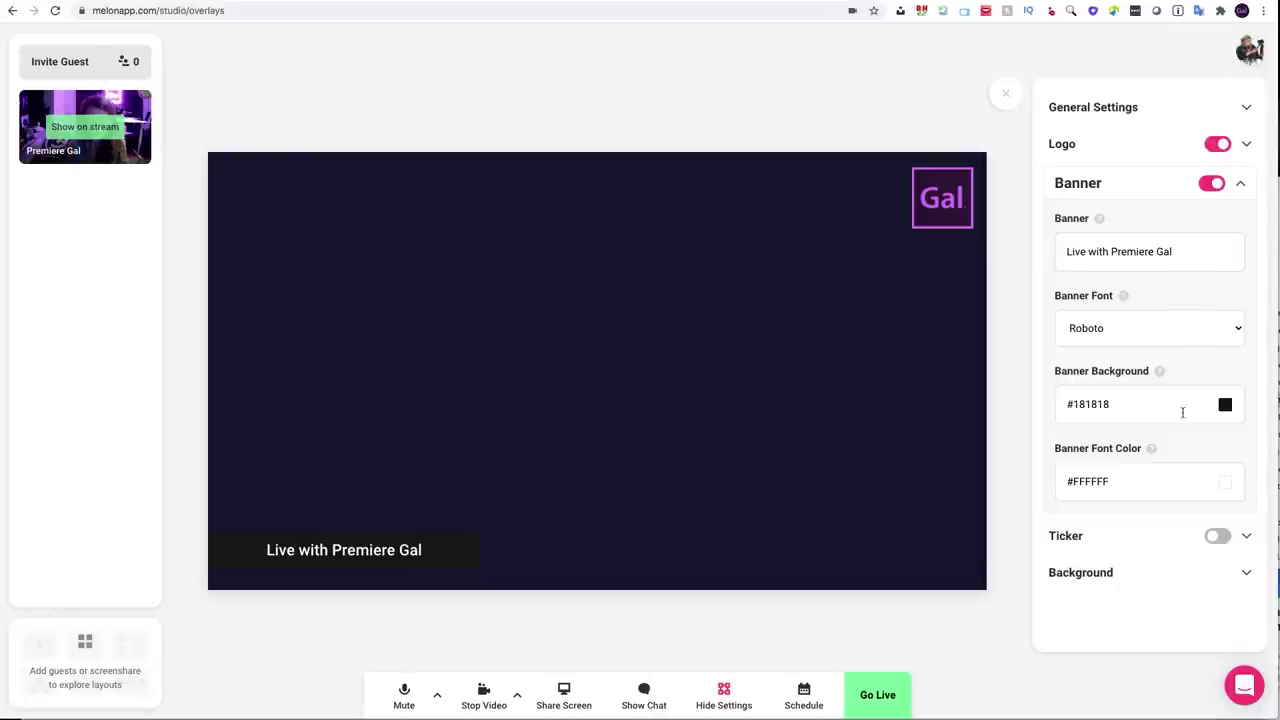
left_click(1226, 405)
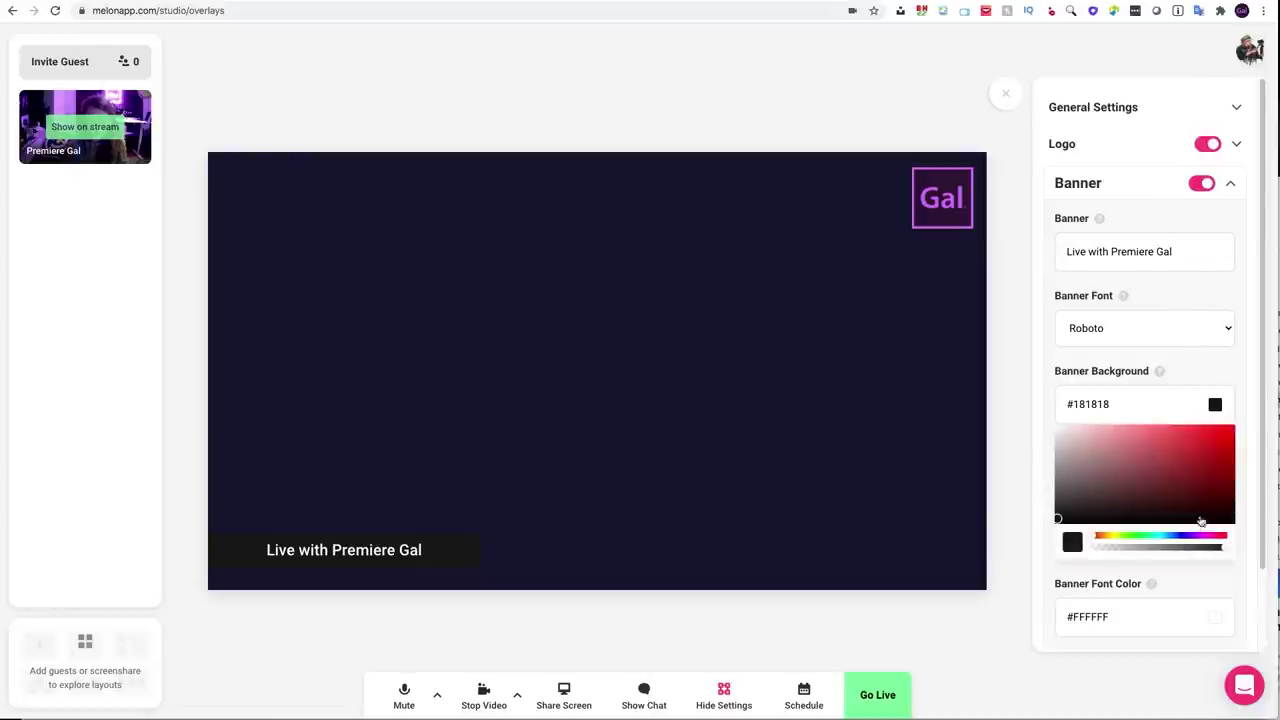
left_click_drag(1112, 542, 1120, 538)
left_click_drag(1221, 441, 1215, 437)
left_click(1230, 372)
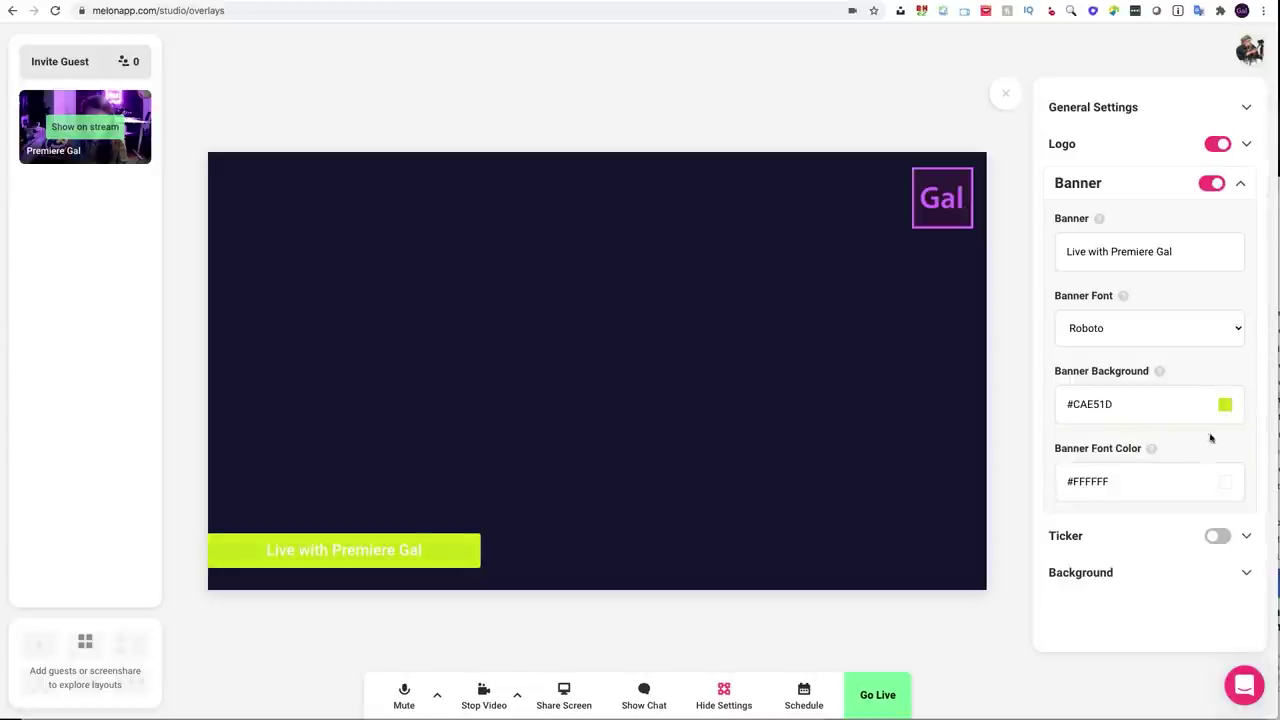
Make the banner text black #000000 in Montserrat and switch the Ticker on.
left_click(1228, 485)
left_click_drag(1143, 563, 1046, 600)
left_click(1104, 512)
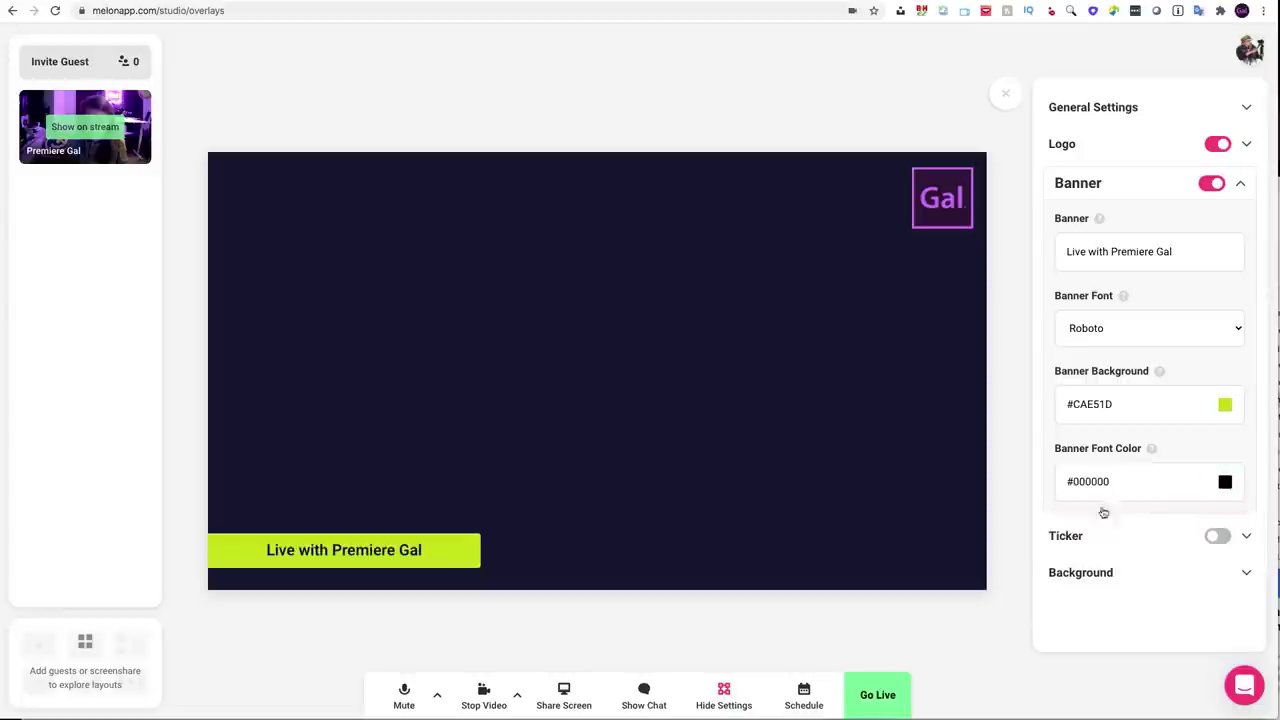
left_click(1141, 330)
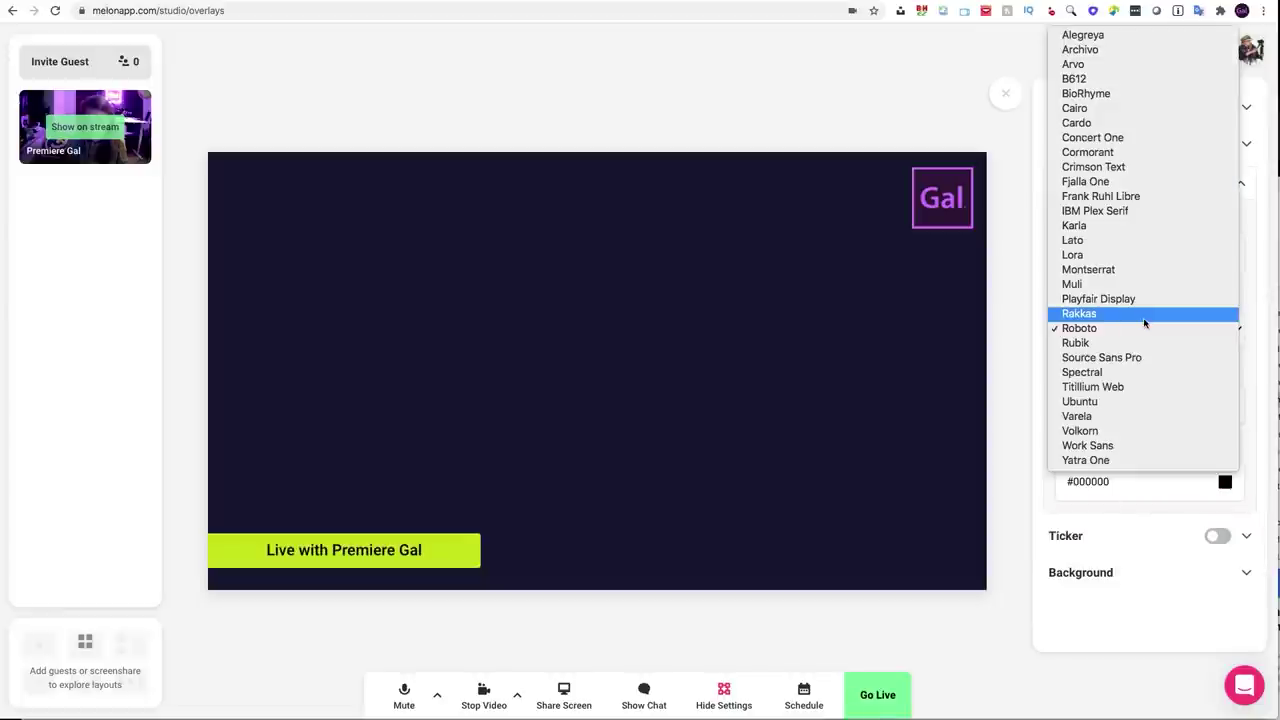
left_click(1122, 270)
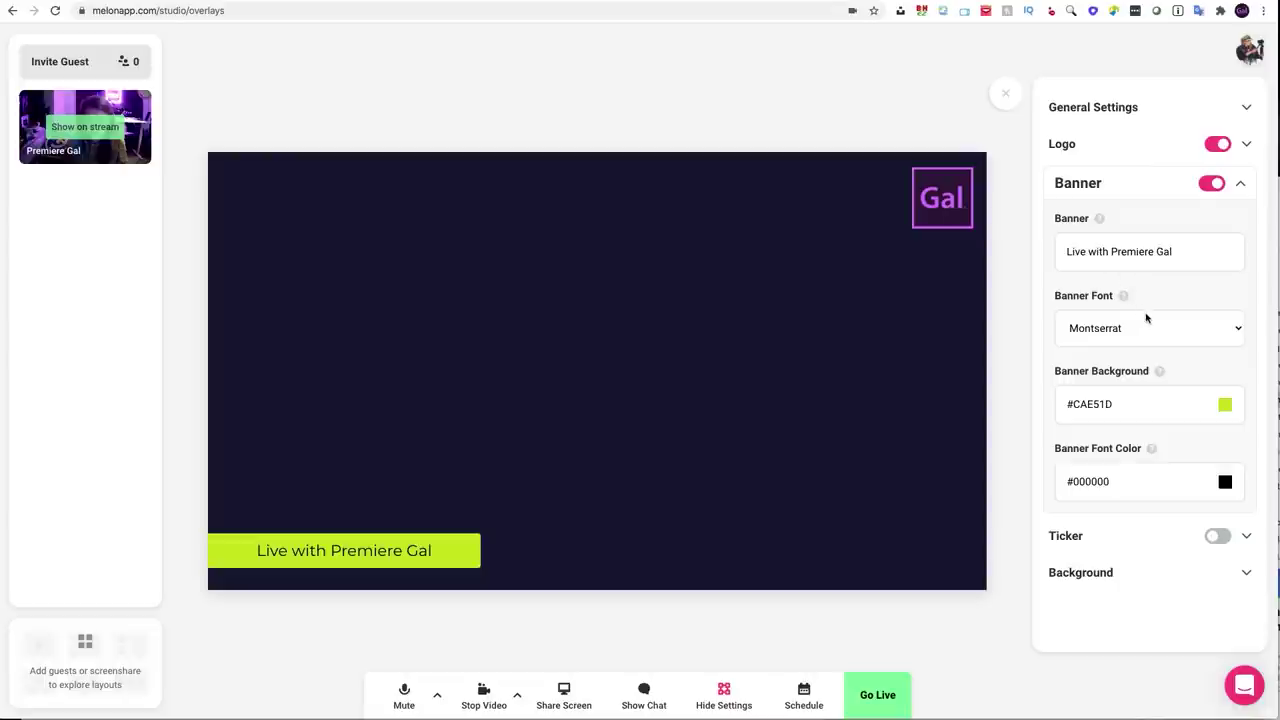
left_click(1238, 327)
left_click(1238, 327)
left_click(1218, 537)
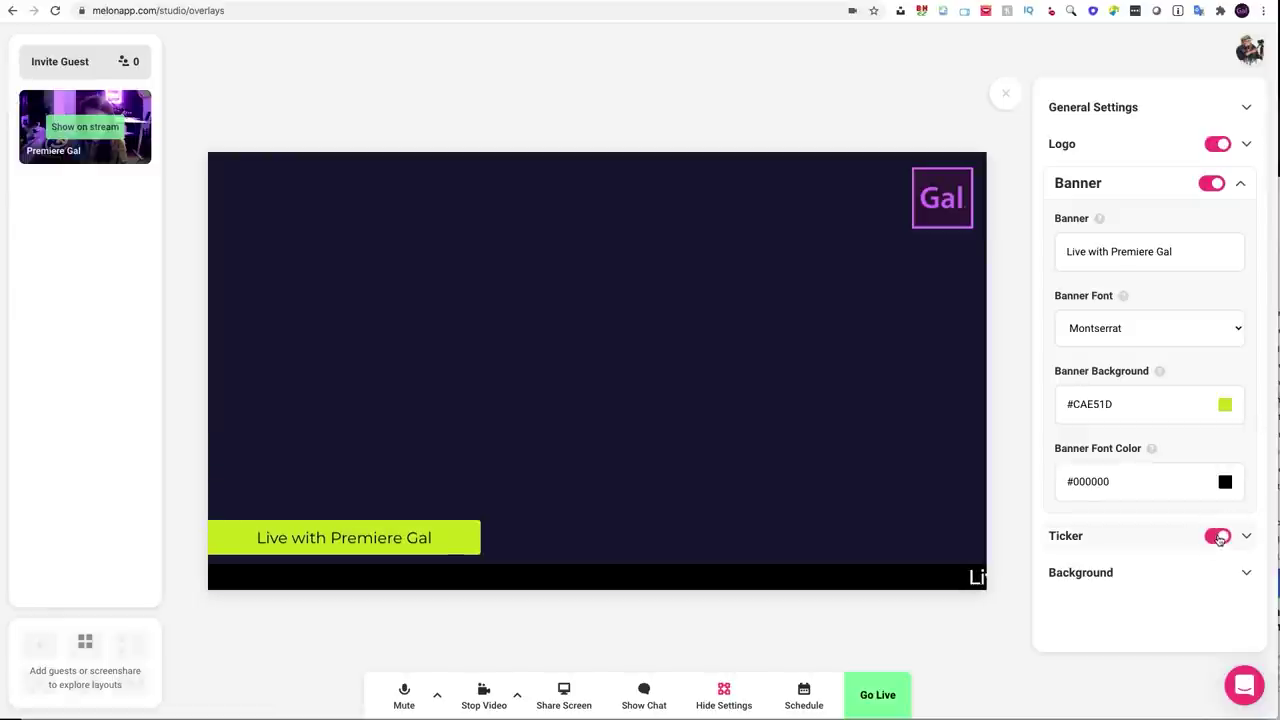
Give the ticker a pink #E983EE background, then switch the ticker off.
left_click(1246, 537)
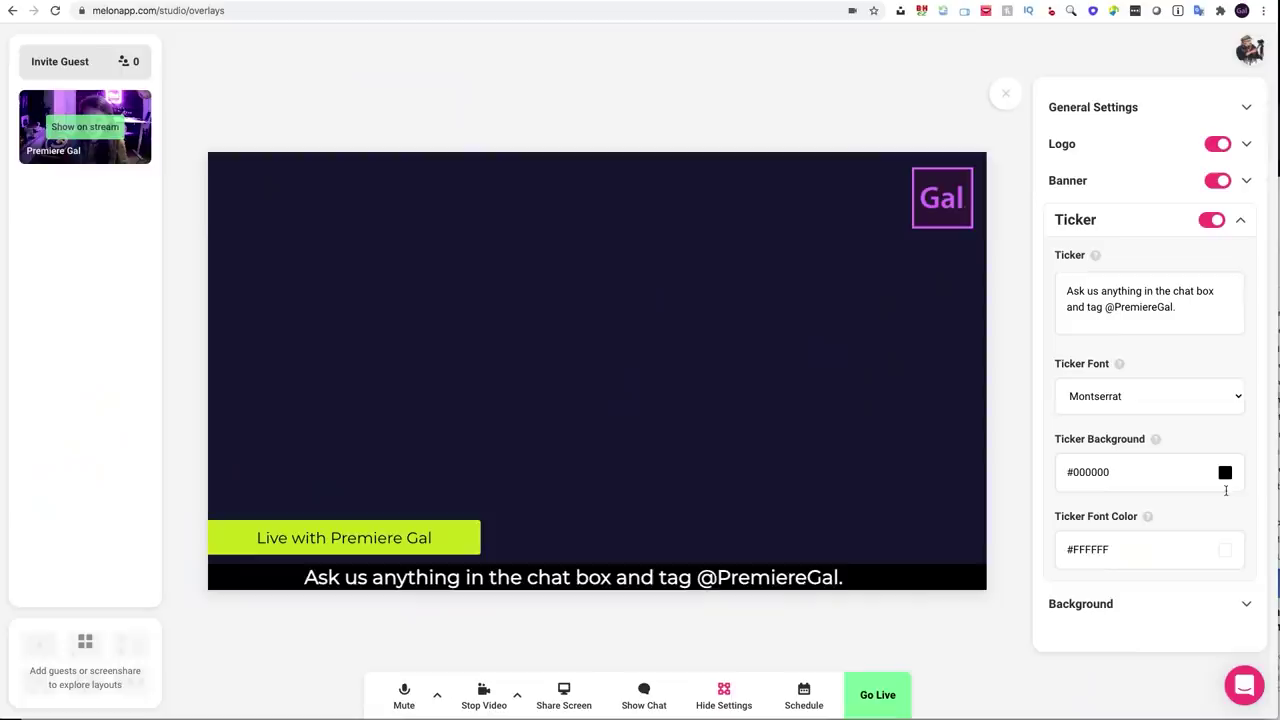
left_click(1215, 473)
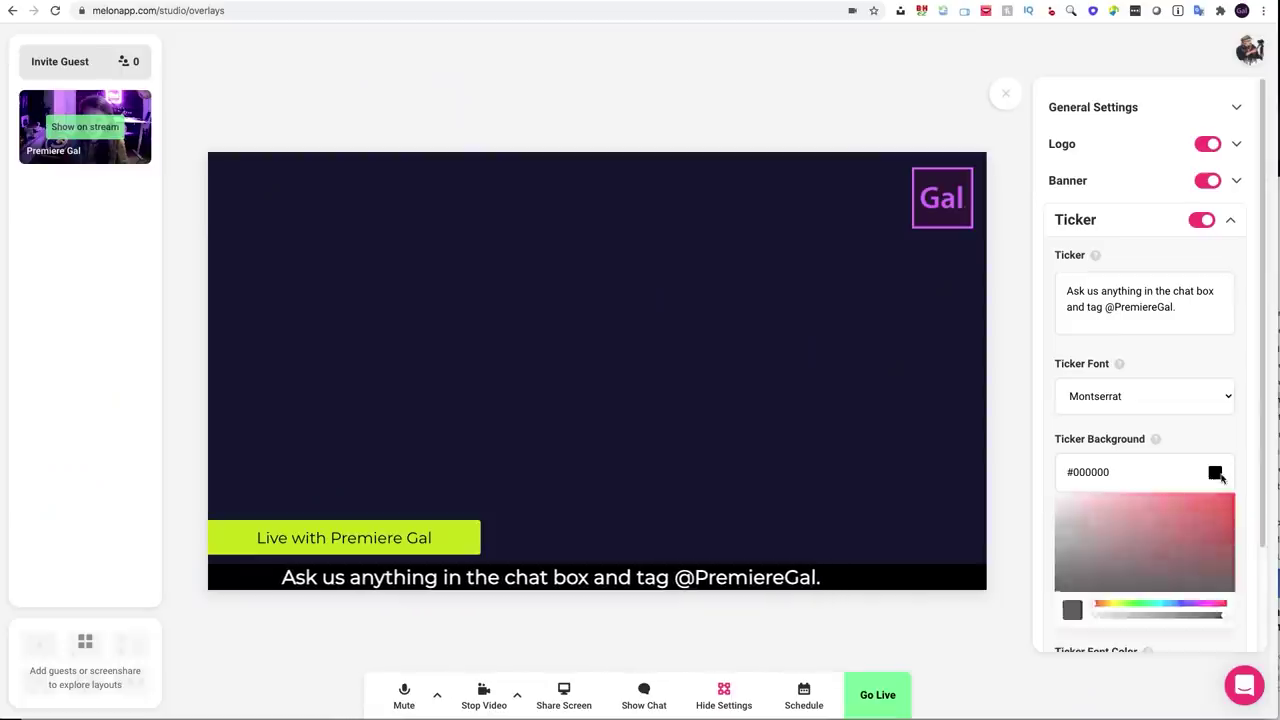
left_click_drag(1187, 604, 1204, 604)
left_click(1149, 491)
left_click_drag(1140, 506, 1137, 502)
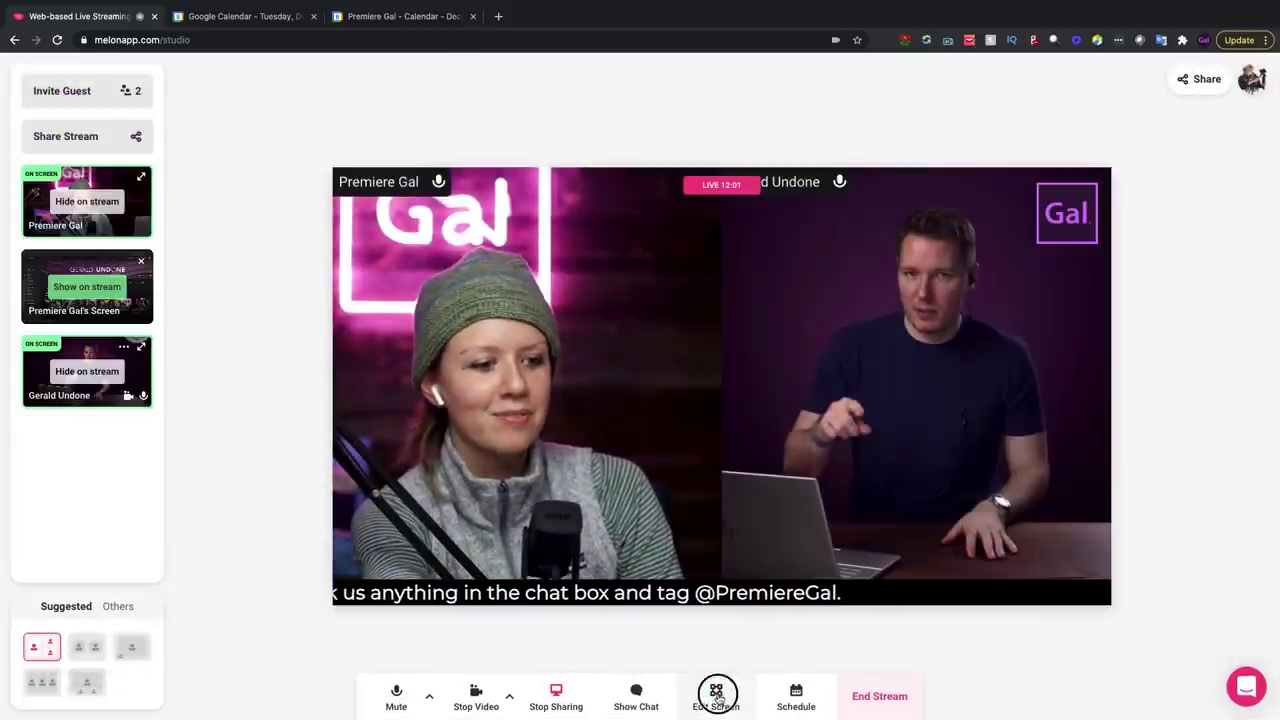
left_click(717, 694)
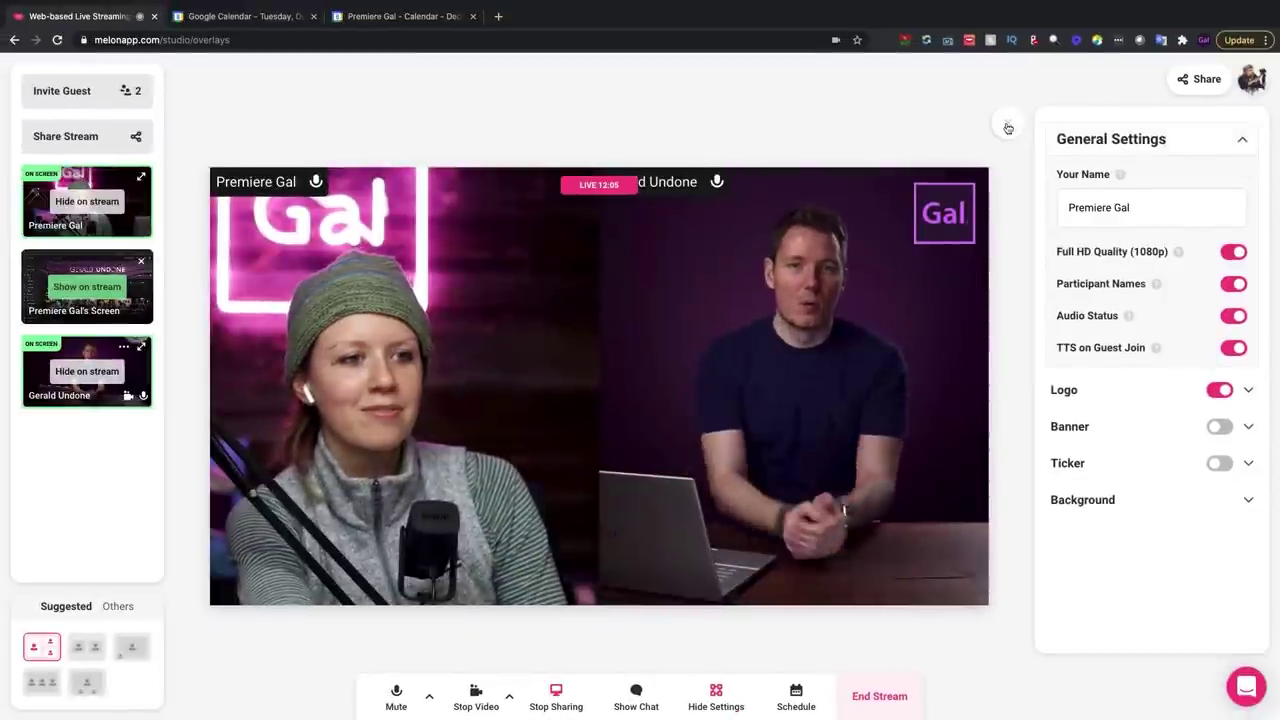
left_click(841, 37)
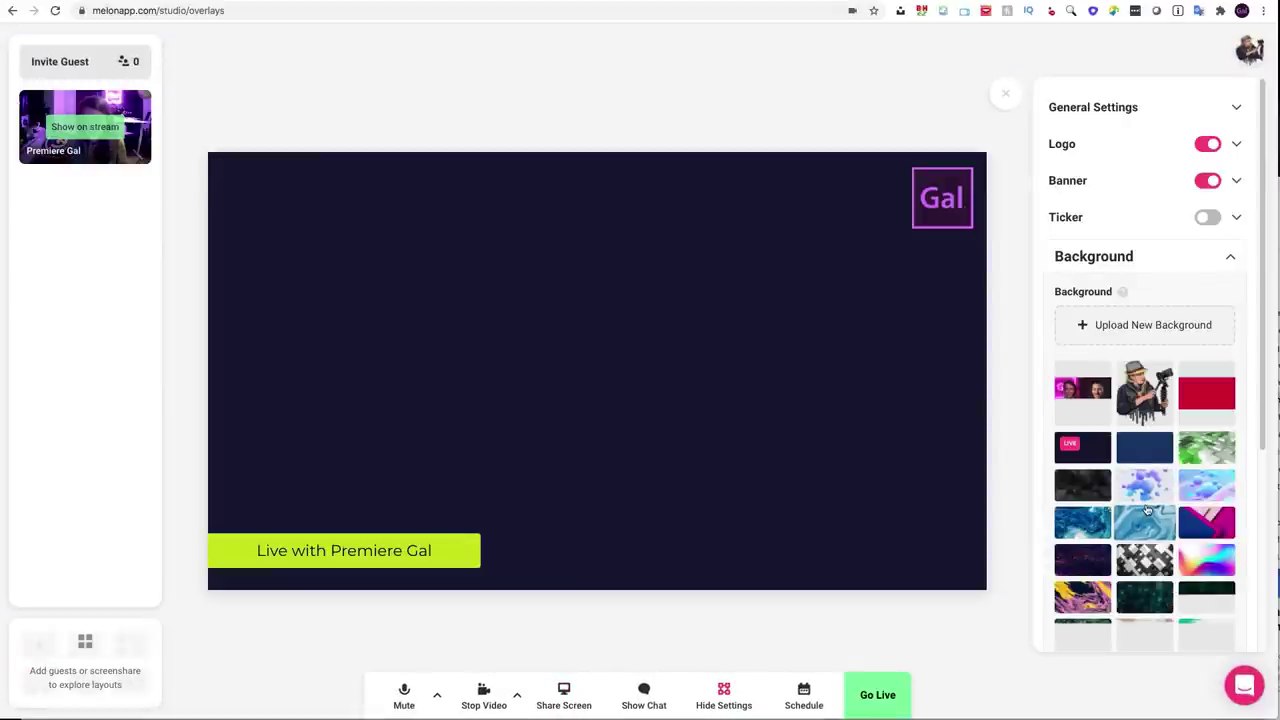
Try several stream backgrounds and layouts, settling on the dark underwater background.
left_click(1083, 393)
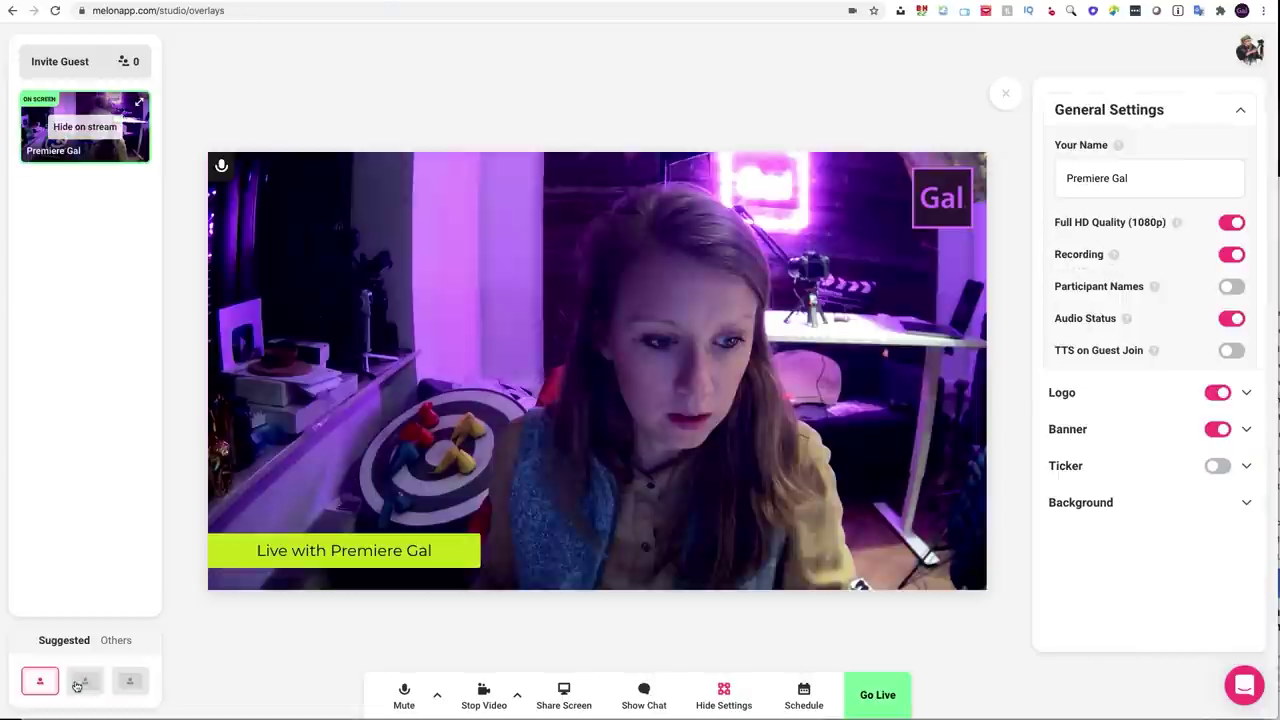
left_click(85, 681)
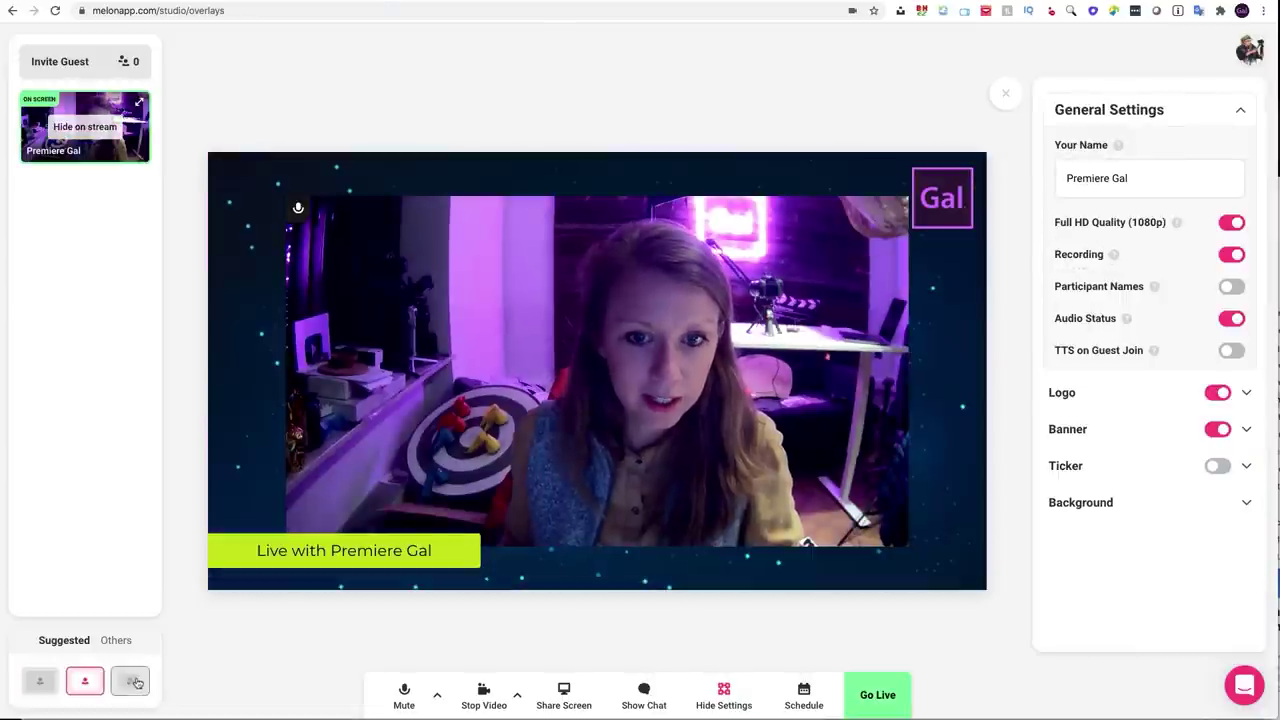
left_click(131, 681)
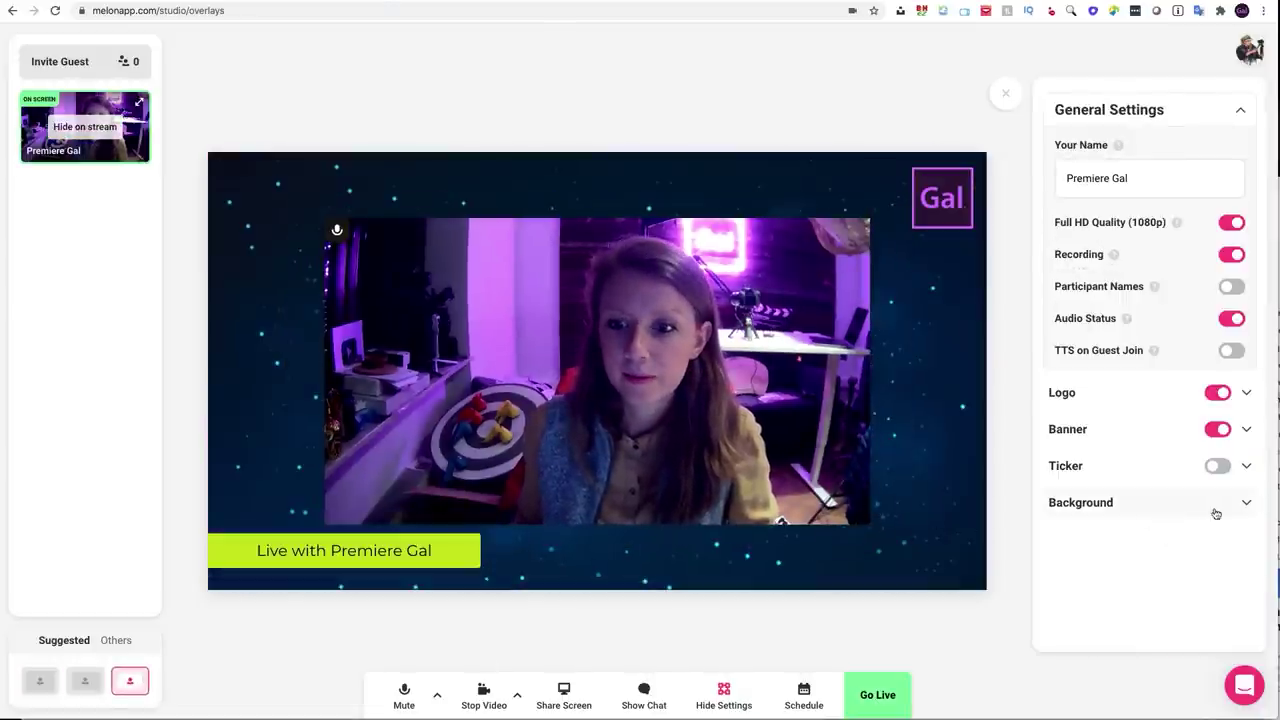
left_click(1246, 504)
scroll(1145, 470, "down", 3)
left_click(1091, 523)
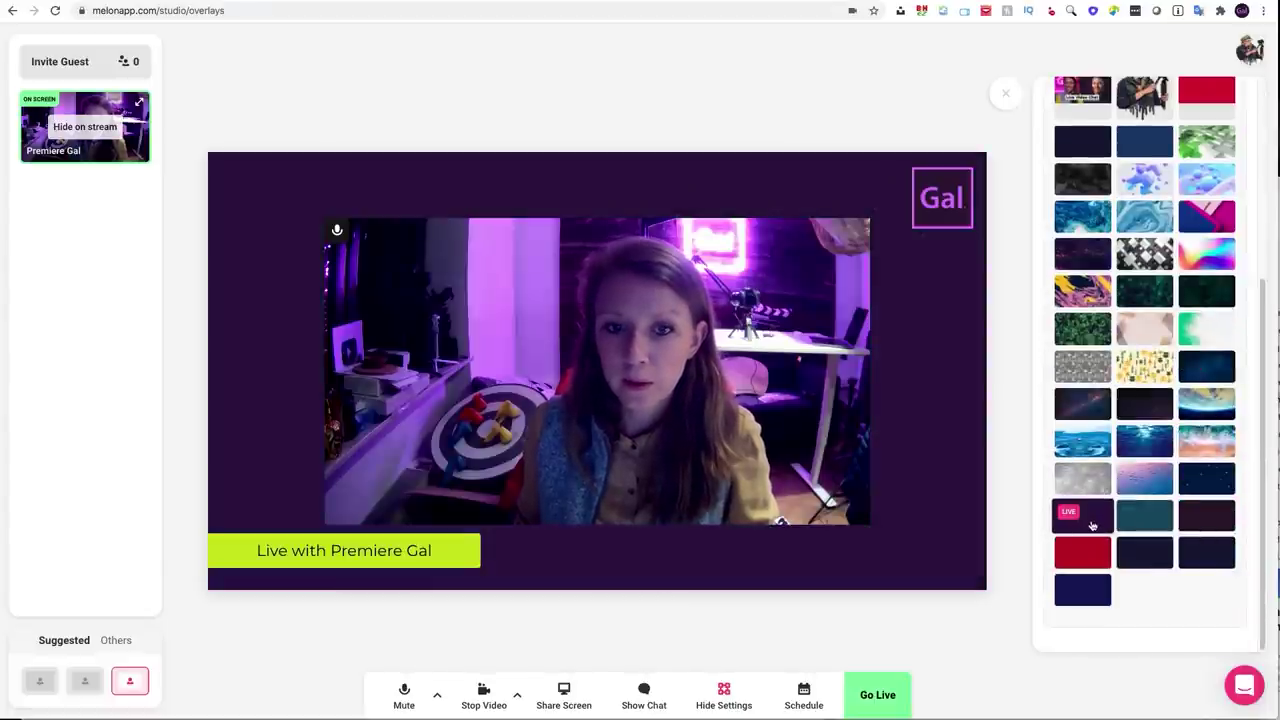
left_click(1141, 482)
left_click(1083, 476)
left_click(1087, 450)
left_click(1140, 450)
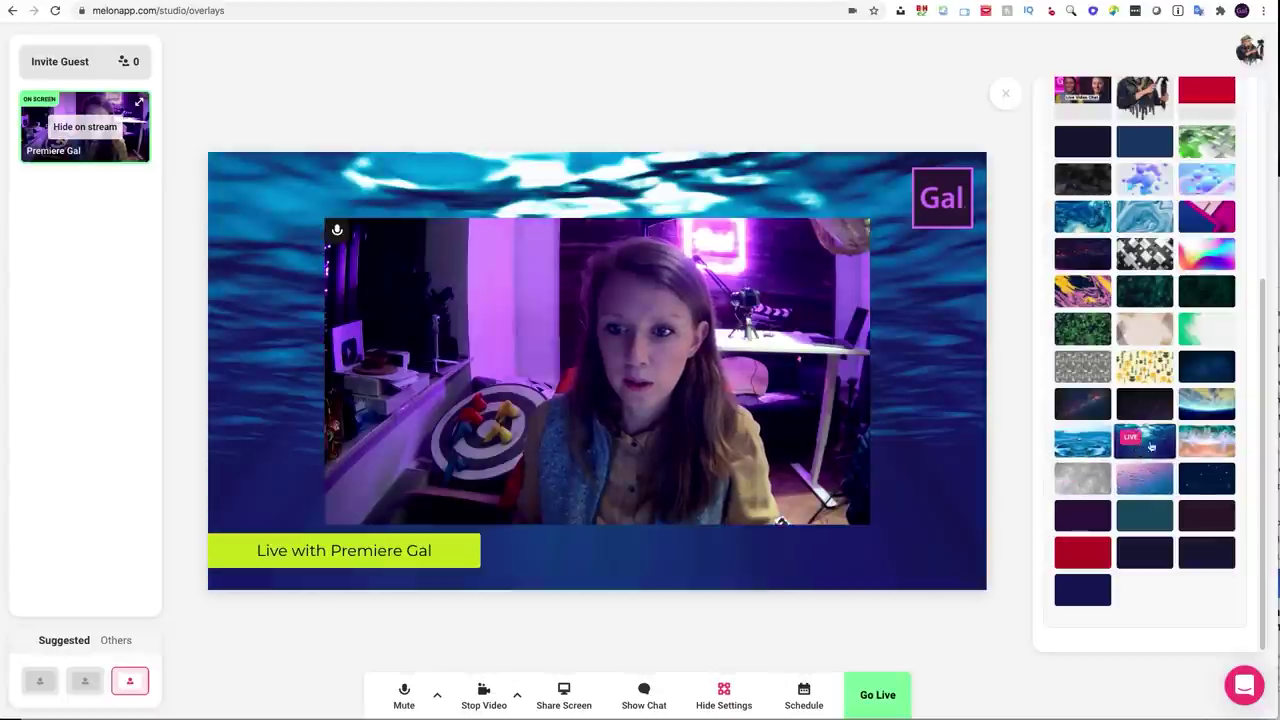
left_click(1210, 444)
left_click(1144, 440)
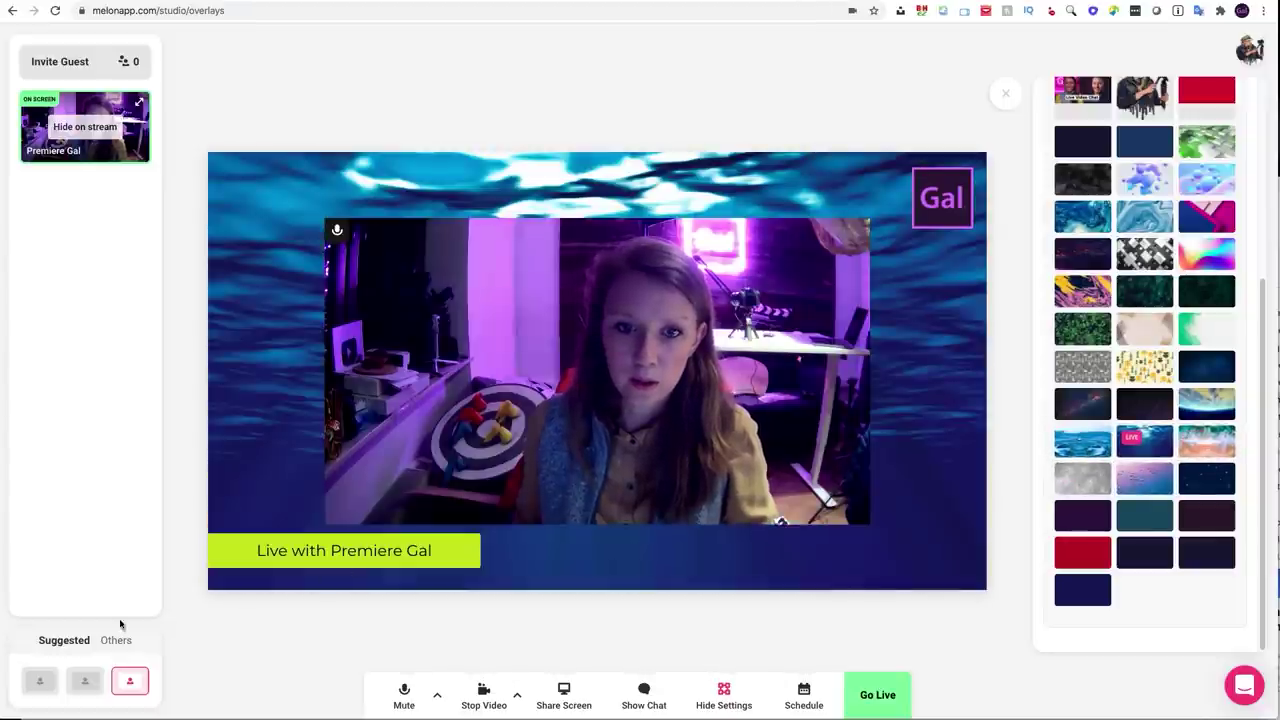
Try another stage layout, restore the previous one, and start screen sharing.
left_click(86, 680)
left_click(130, 681)
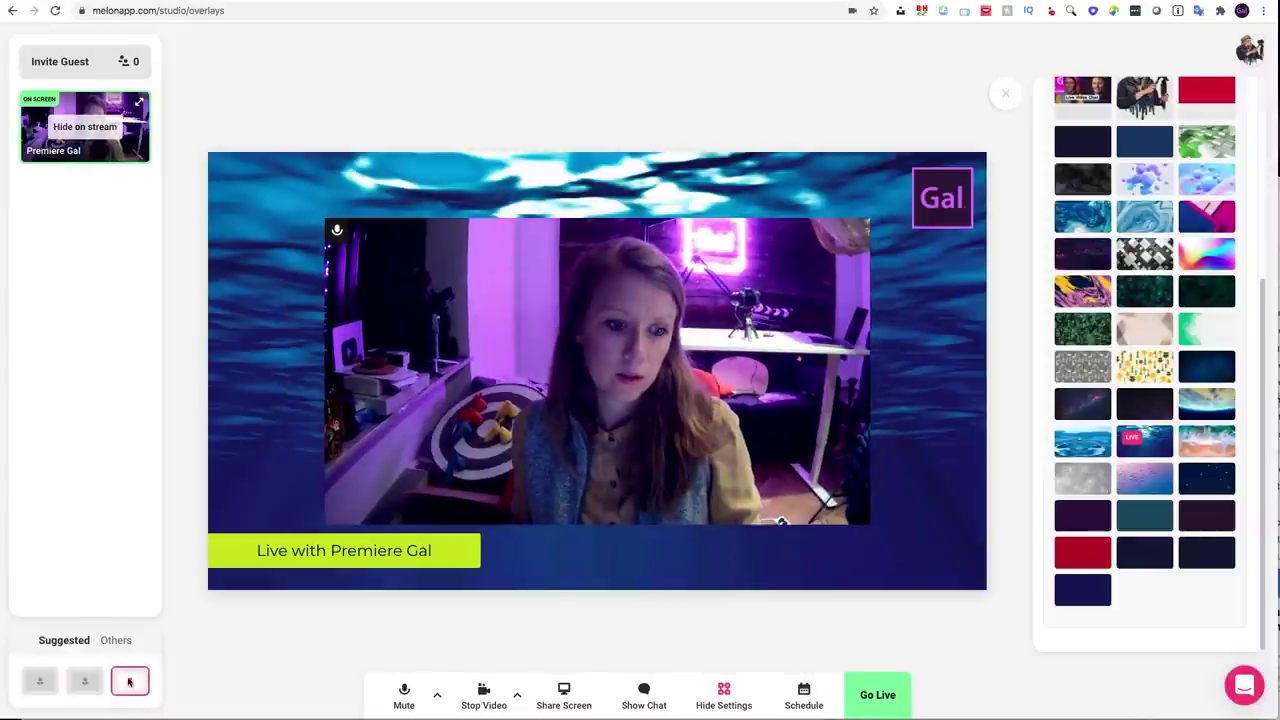
left_click(564, 695)
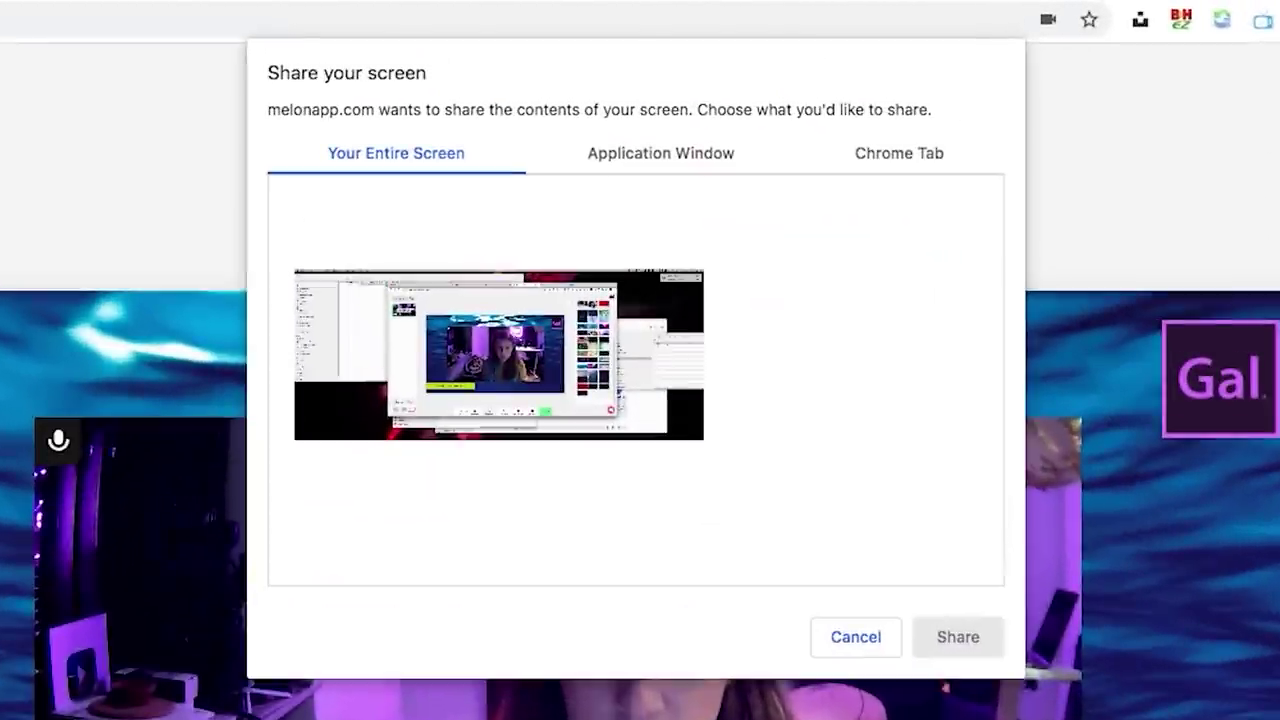
Share the YouTube browser window as an application window.
left_click(672, 153)
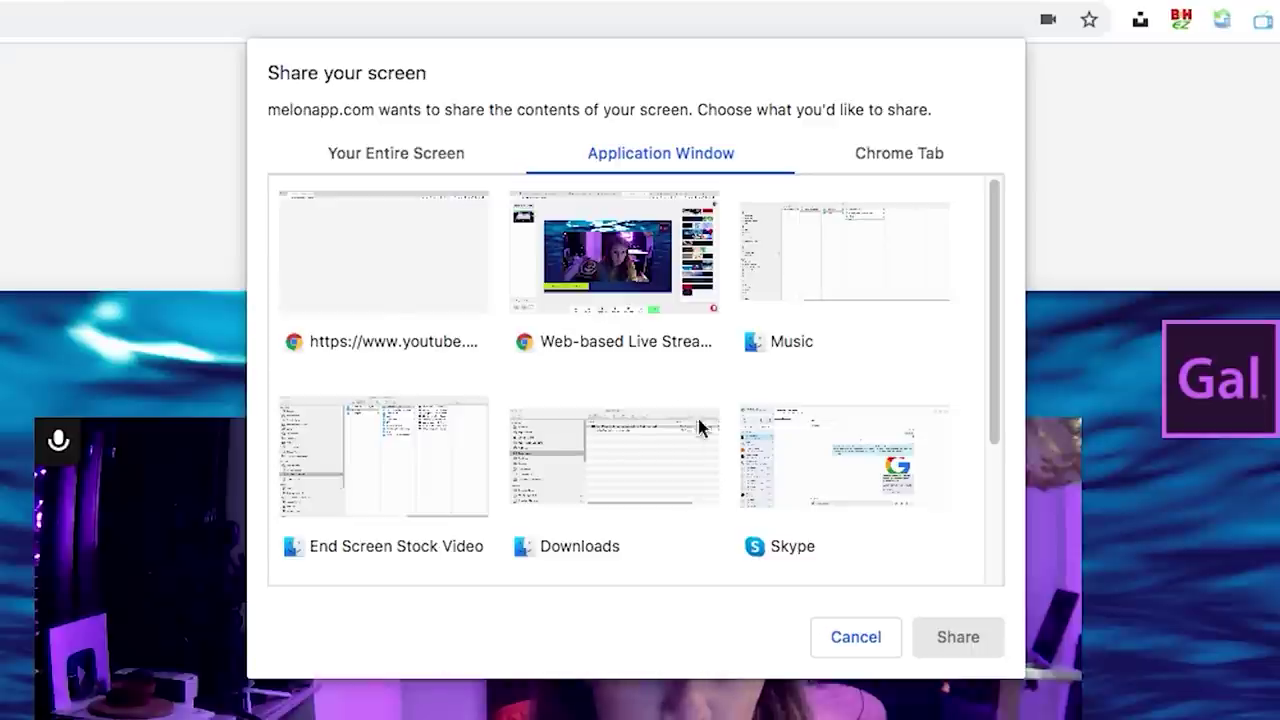
left_click(396, 276)
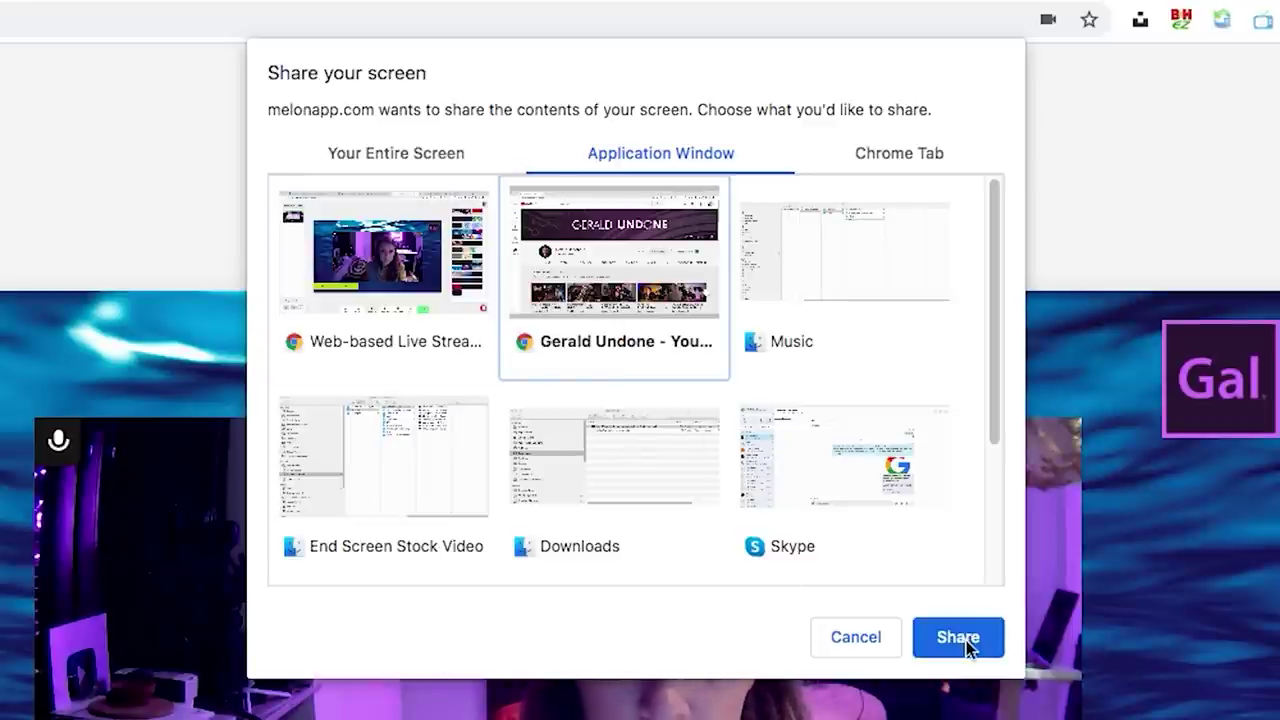
left_click(966, 640)
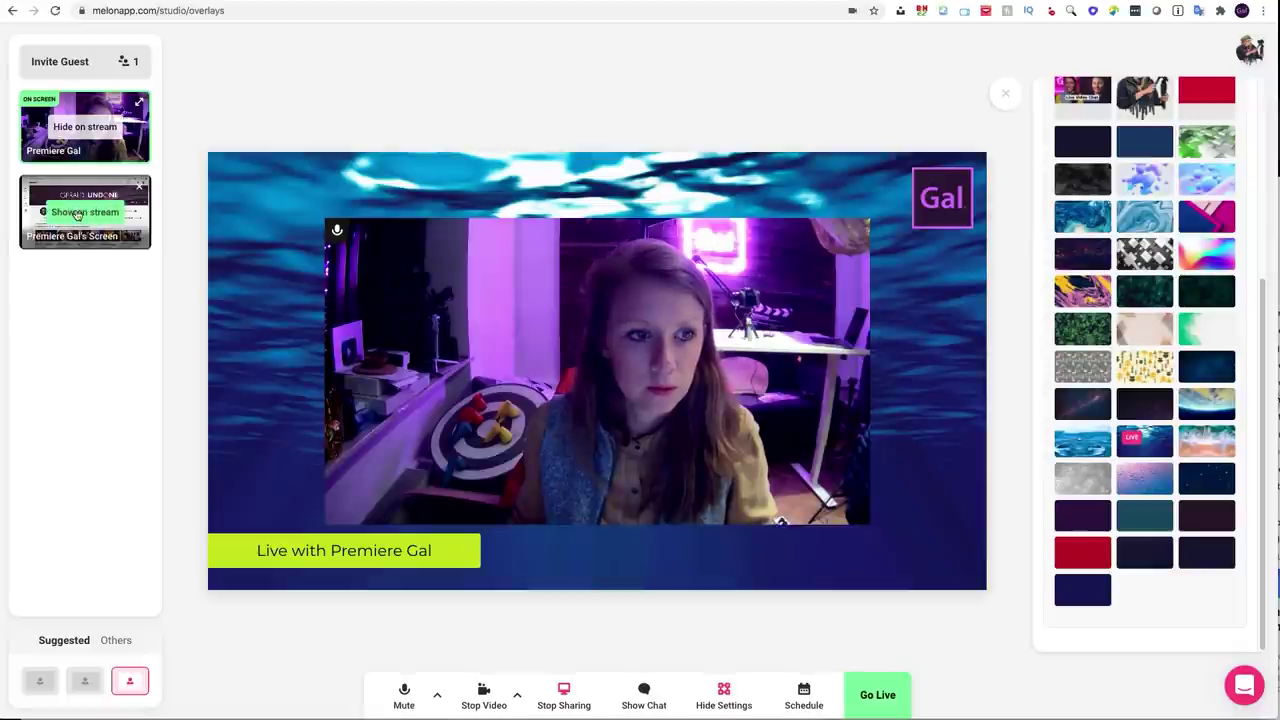
Put the shared screen on stream, using the layout with the webcam beside it.
left_click(79, 214)
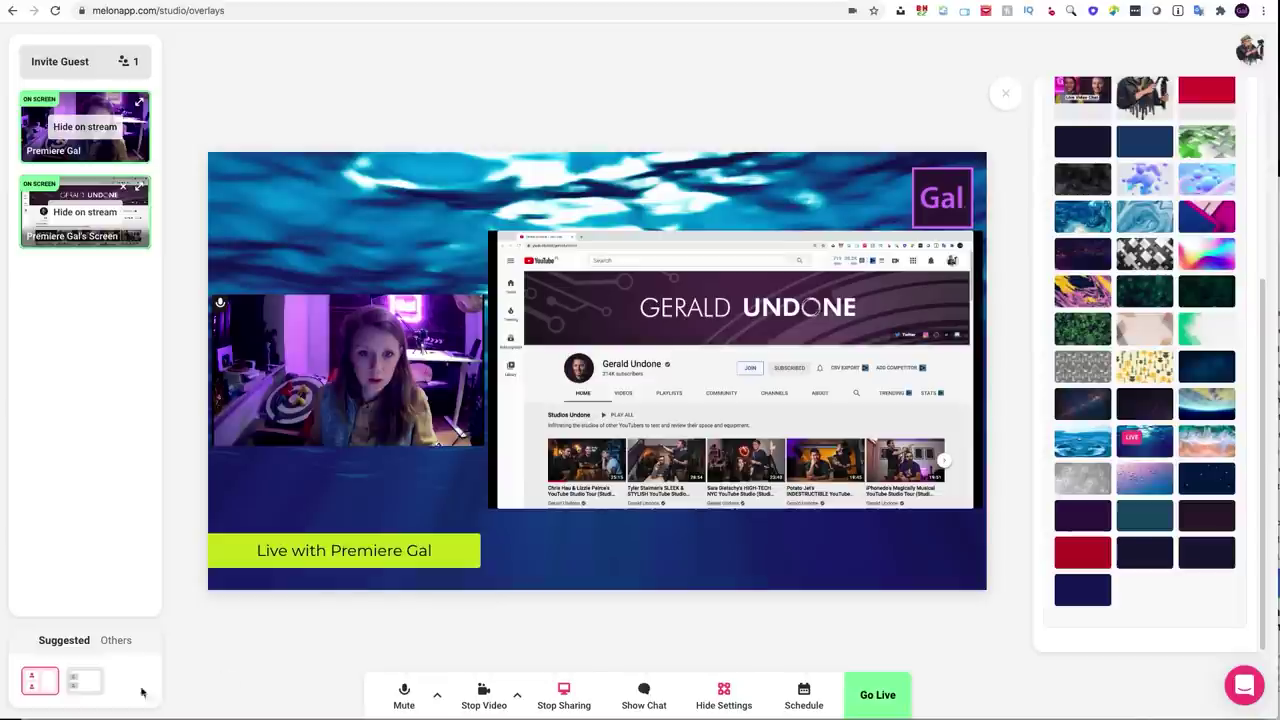
left_click(82, 681)
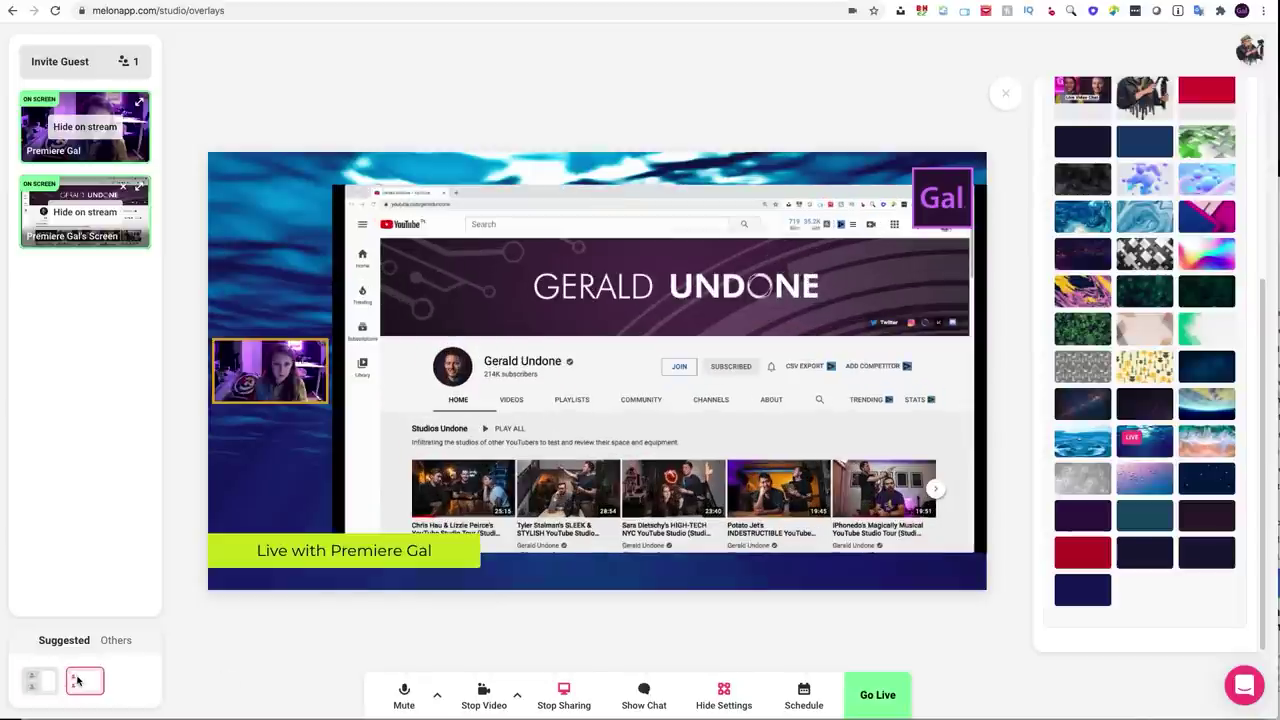
left_click(38, 688)
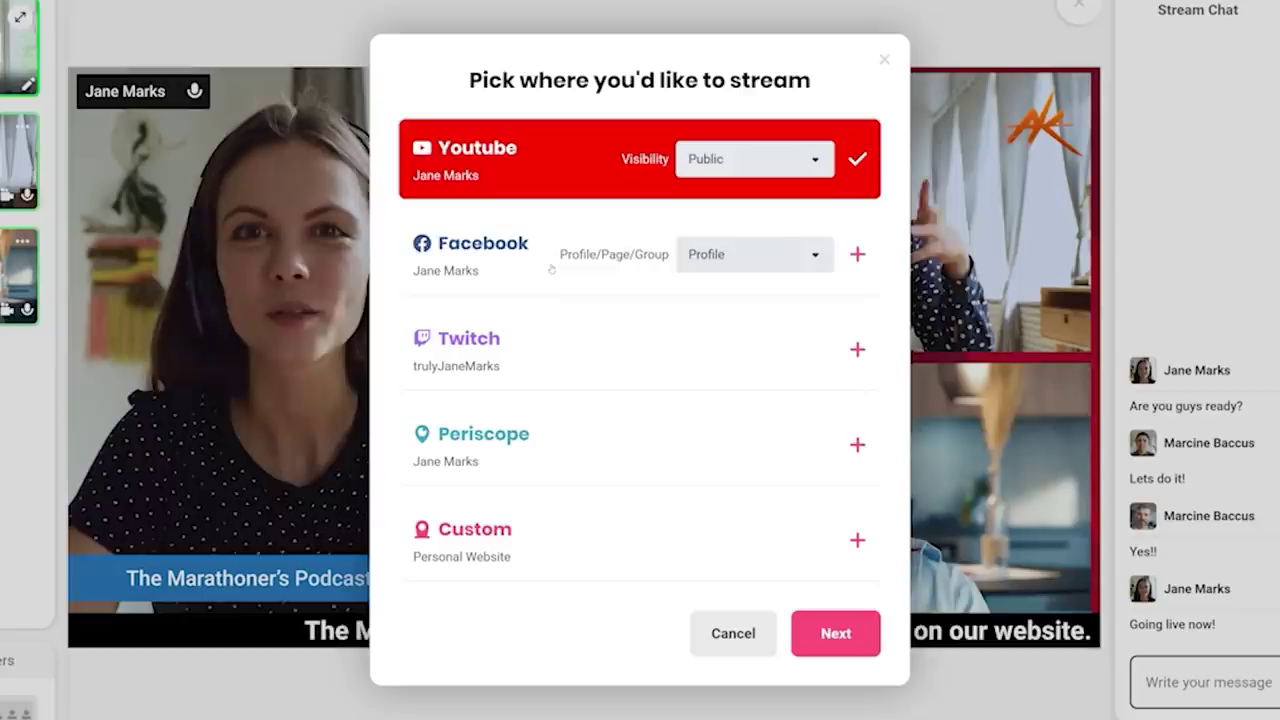
Add Facebook, Twitch, Periscope and custom destinations titled 'The Marathoner's Podcast Episode #12!' with description 'Welcome to episode 12!'.
left_click(550, 250)
left_click(551, 340)
left_click(559, 440)
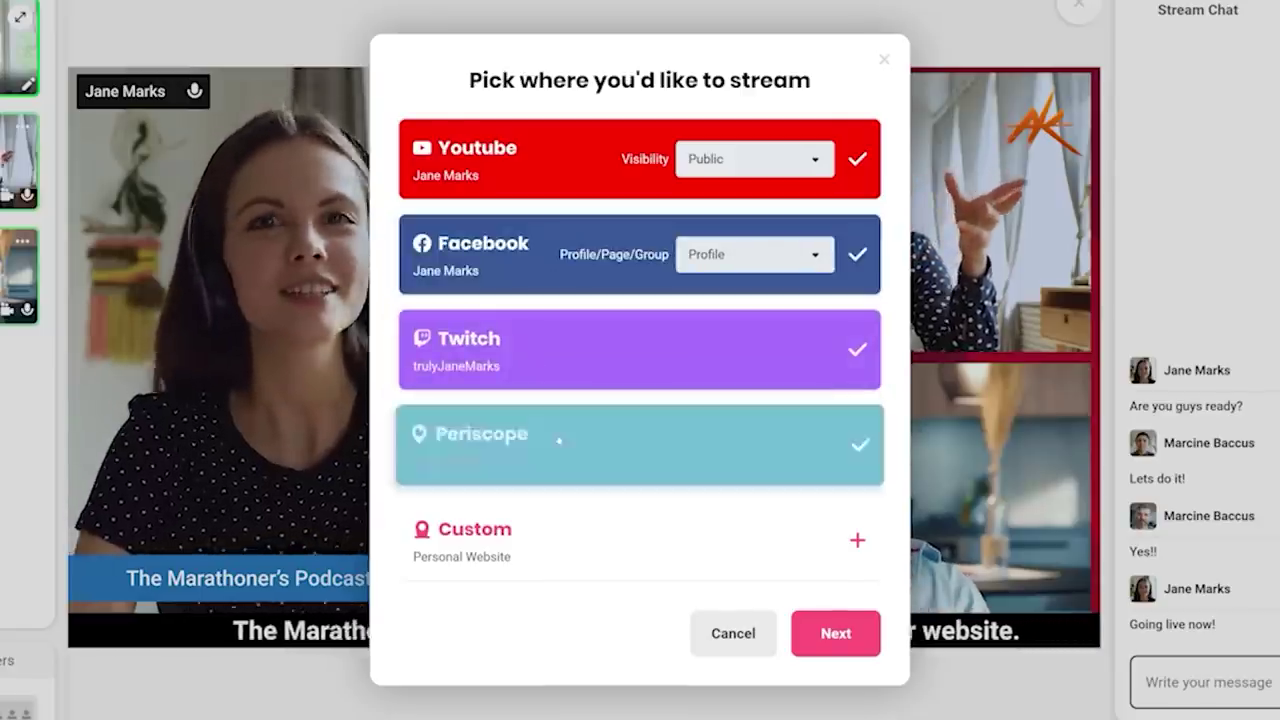
left_click(560, 535)
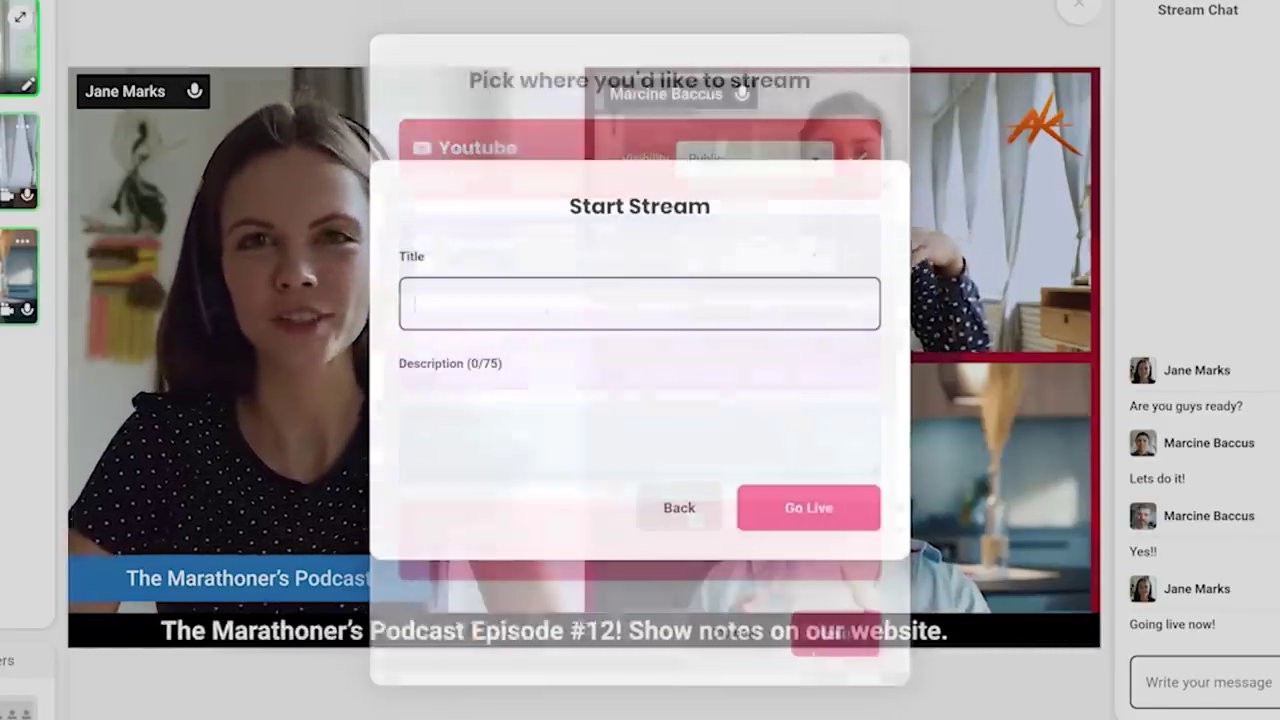
type("The Marathoner's Podcast Episode #")
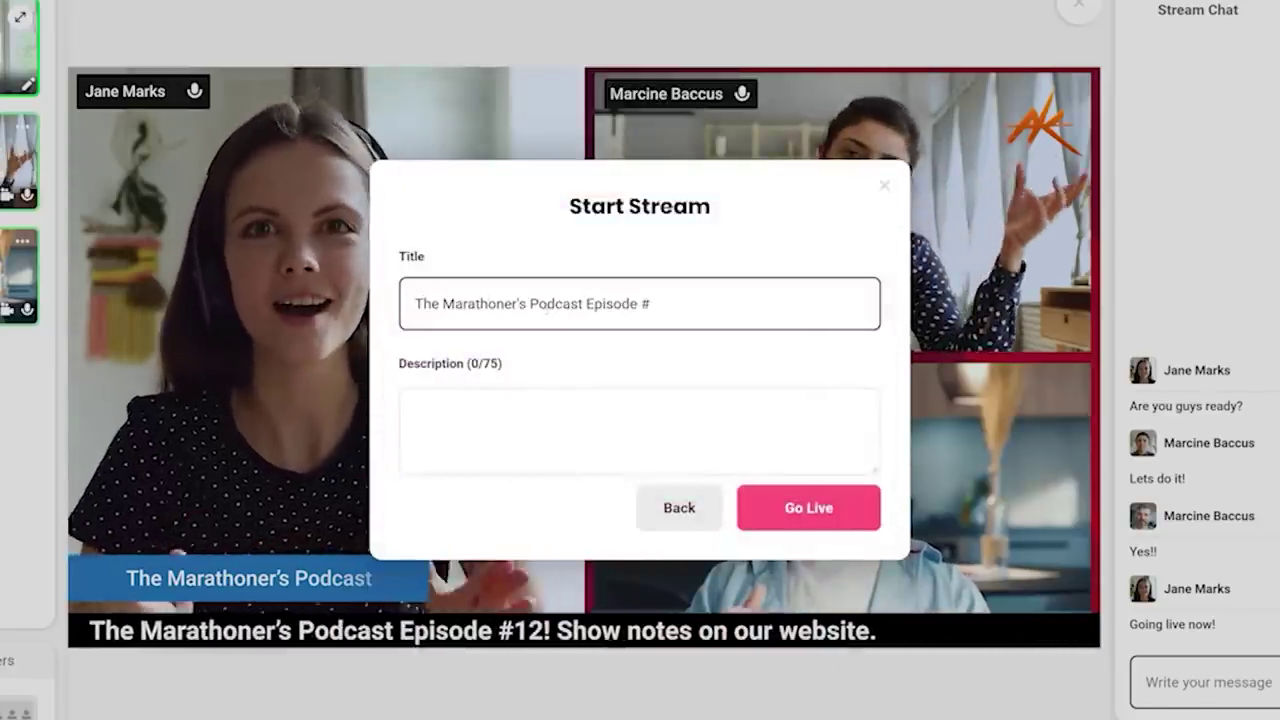
type("12!")
key("Tab")
type("Welcome to episode 12!")
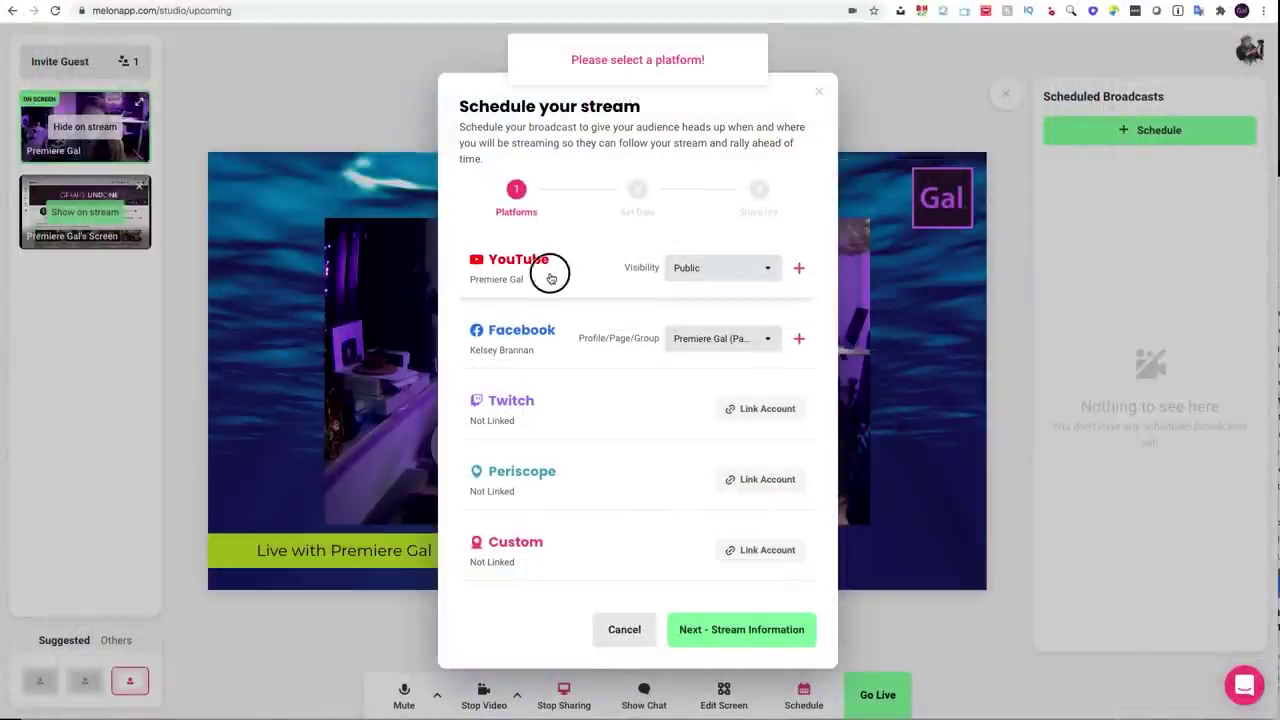
Schedule the stream to YouTube and Facebook, titled 'Live with Atola Visuals'.
left_click(550, 278)
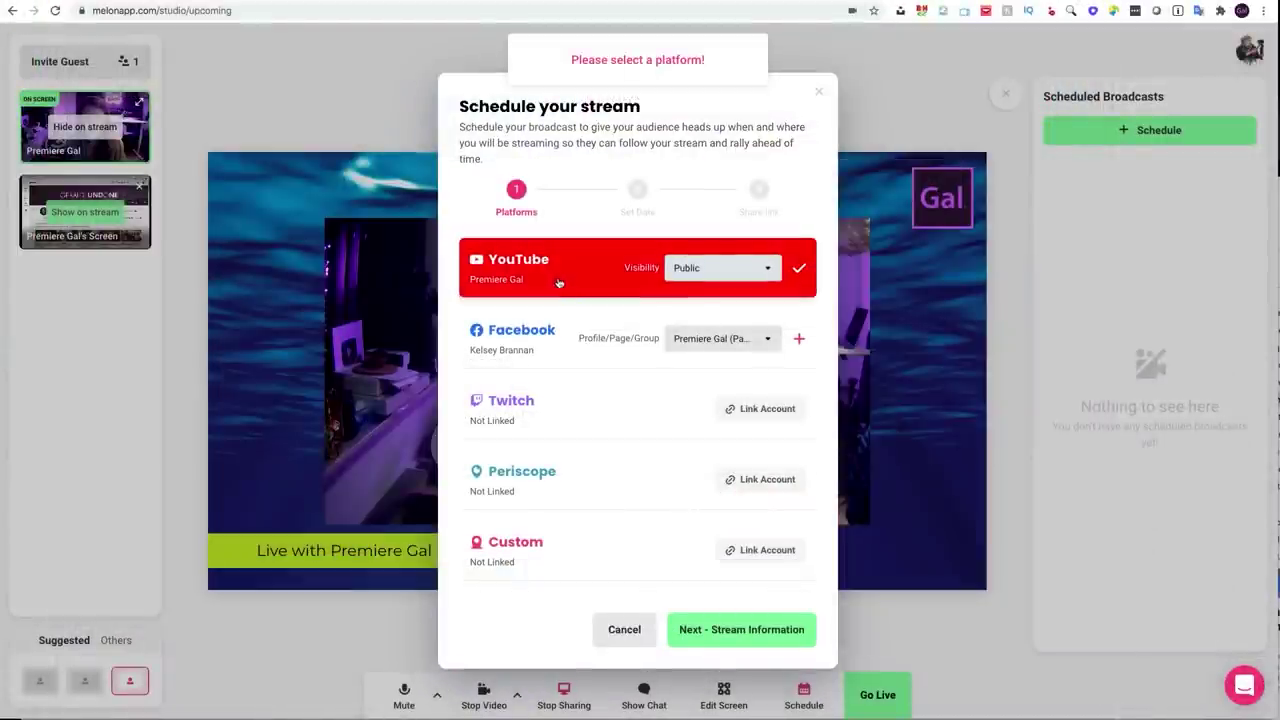
left_click(564, 354)
left_click(722, 630)
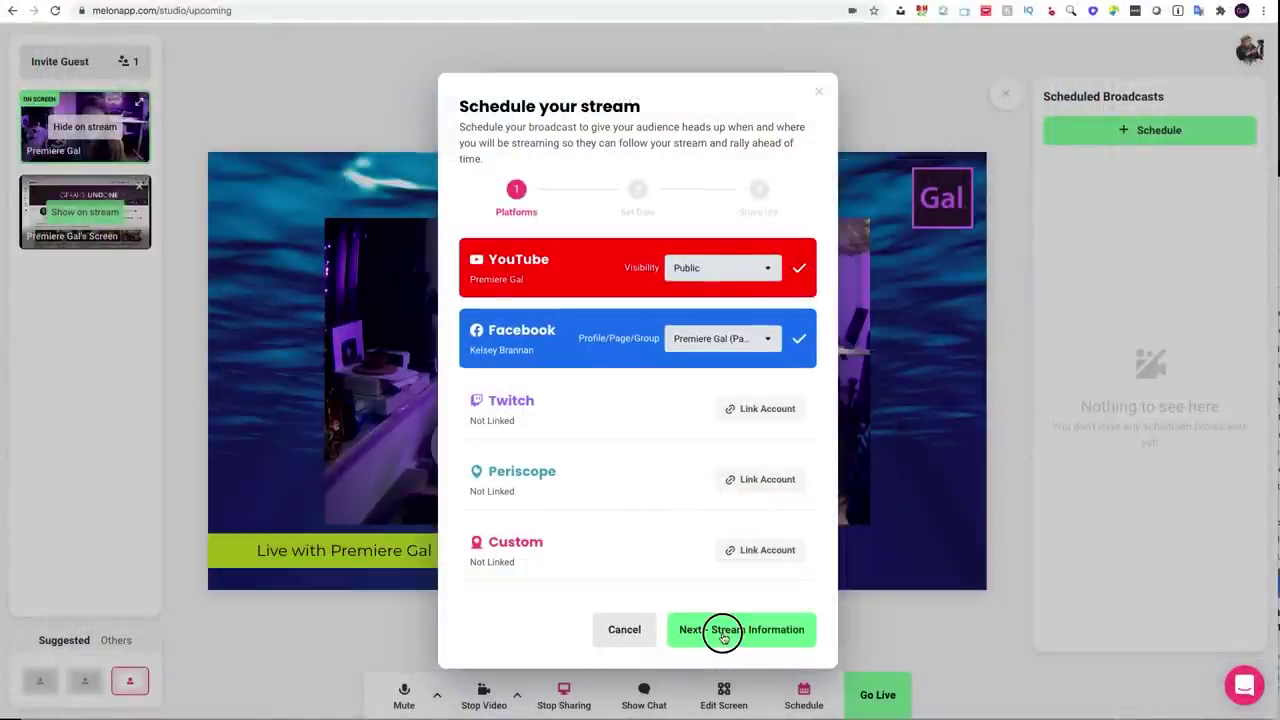
left_click(490, 381)
type("Live with Atola Visuals")
left_click(536, 464)
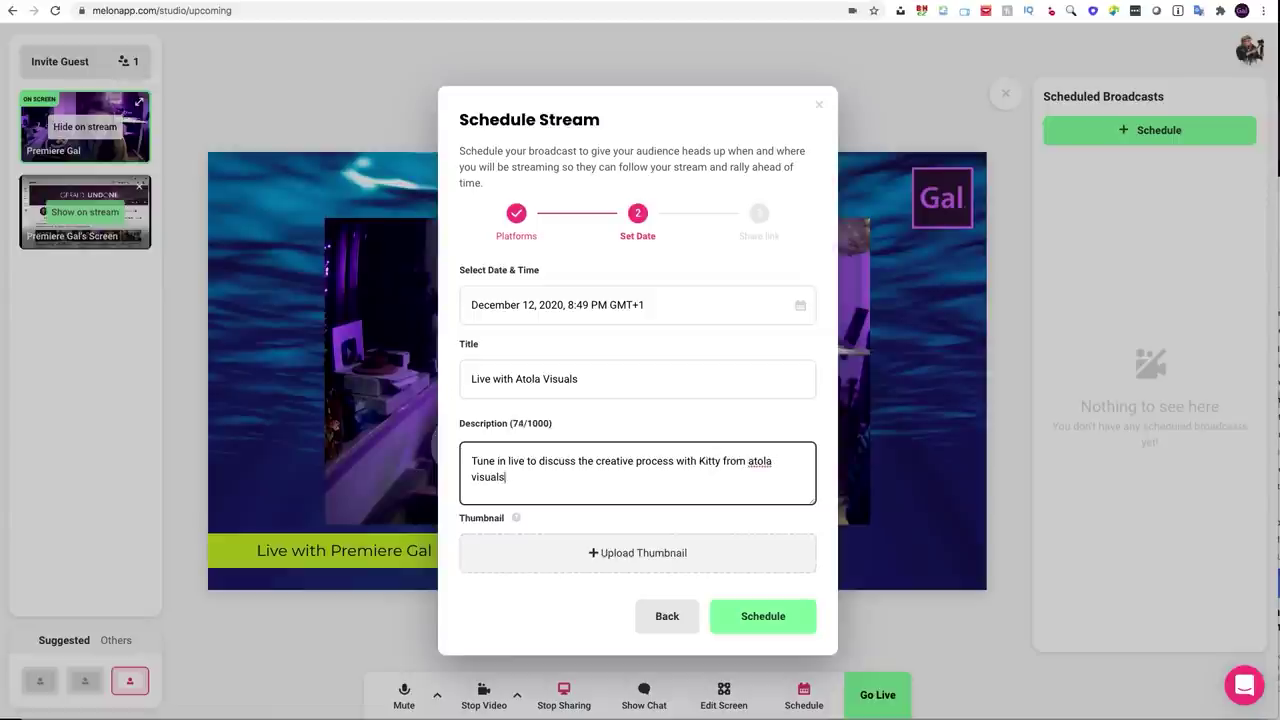
Upload Kitty Thumb_v3.jpg from the Extreme SSD as the stream thumbnail.
left_click(623, 560)
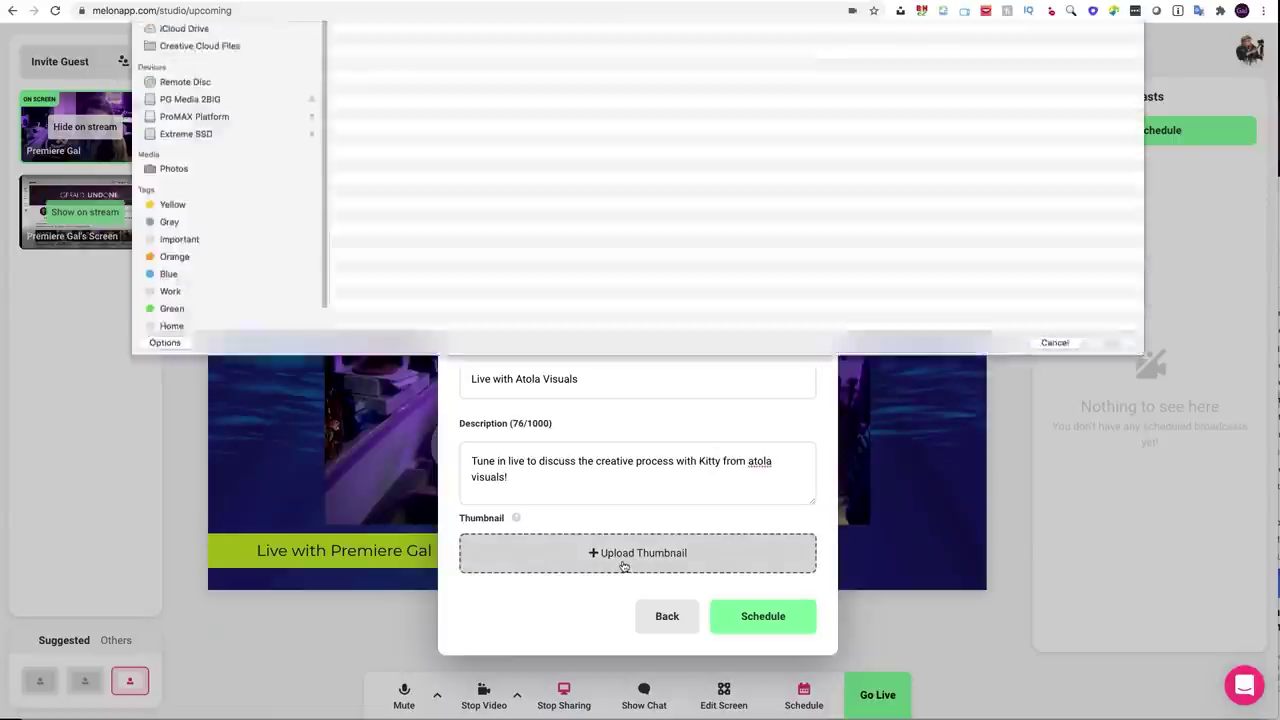
left_click(233, 315)
left_click(351, 150)
left_click(420, 196)
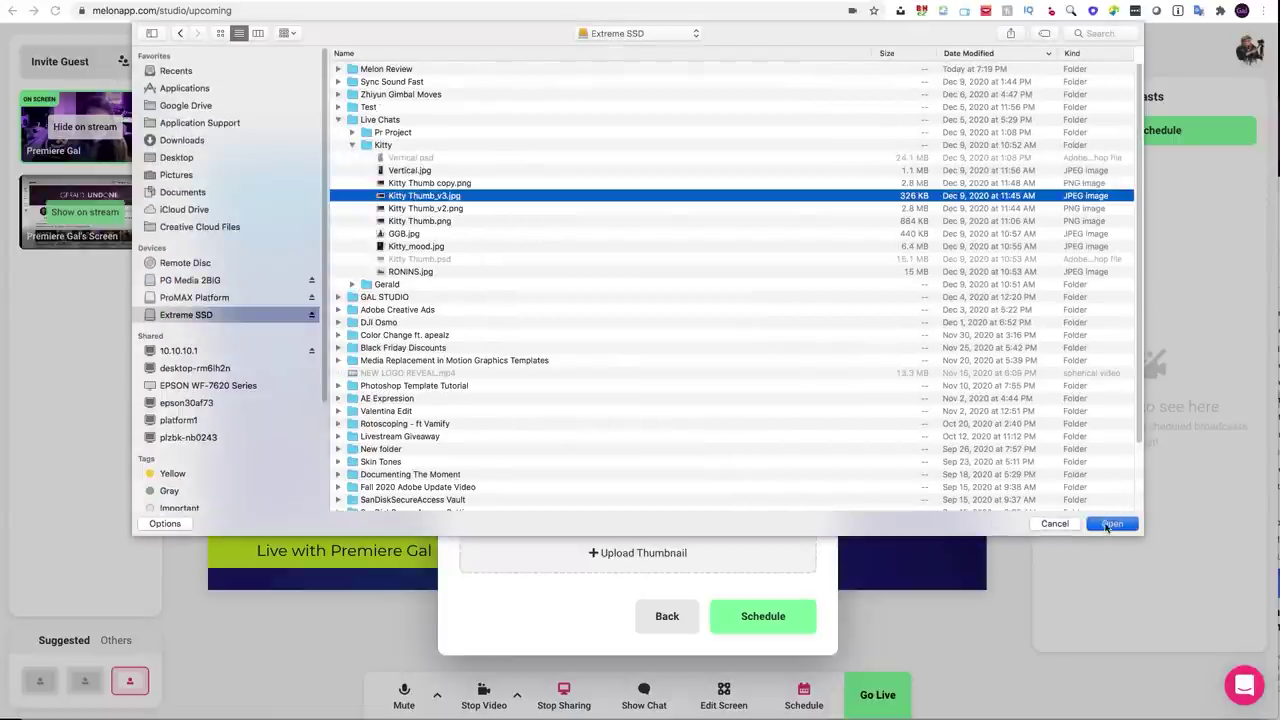
left_click(1112, 523)
Set the scheduled stream date to January 26.
scroll(815, 600, "down", 3)
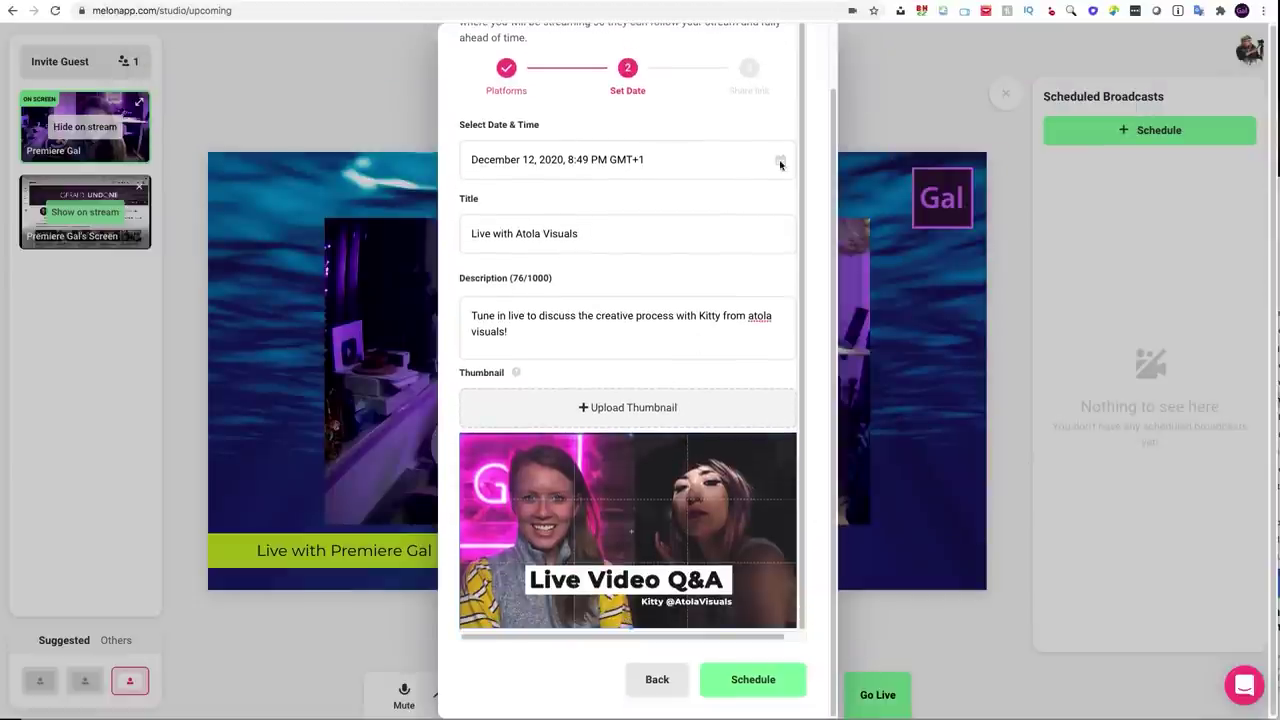
left_click(579, 167)
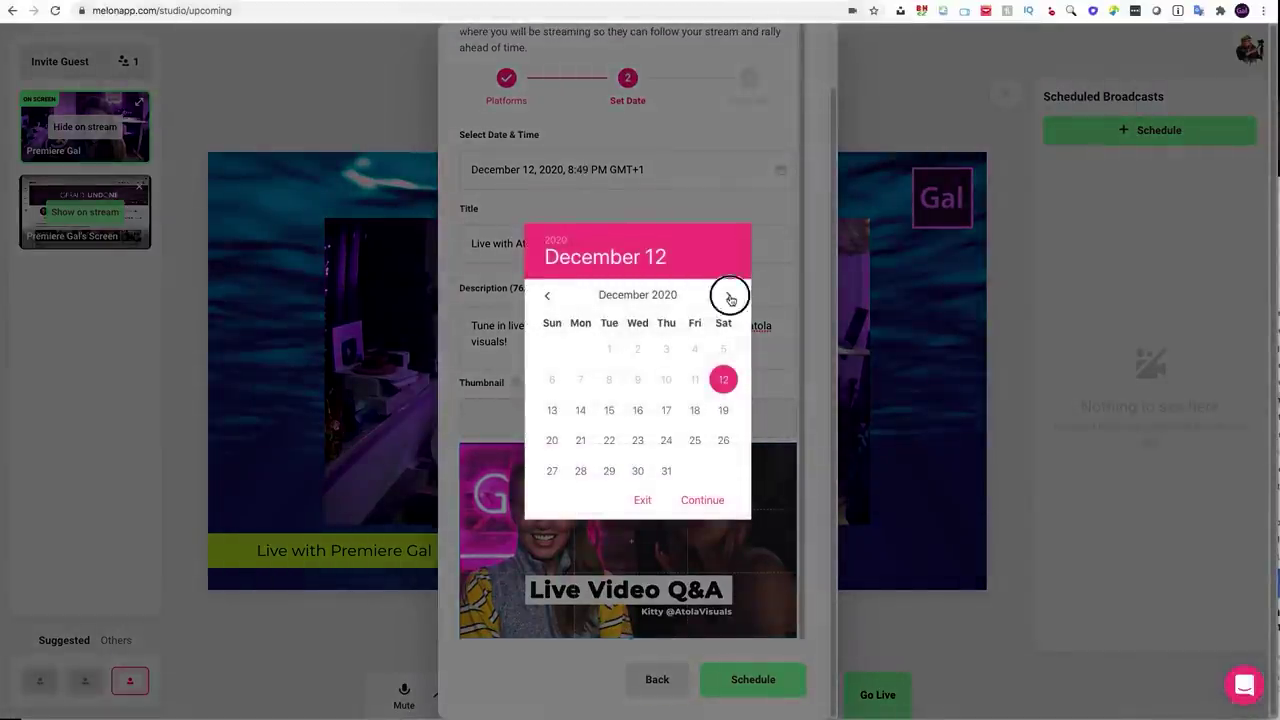
left_click(702, 497)
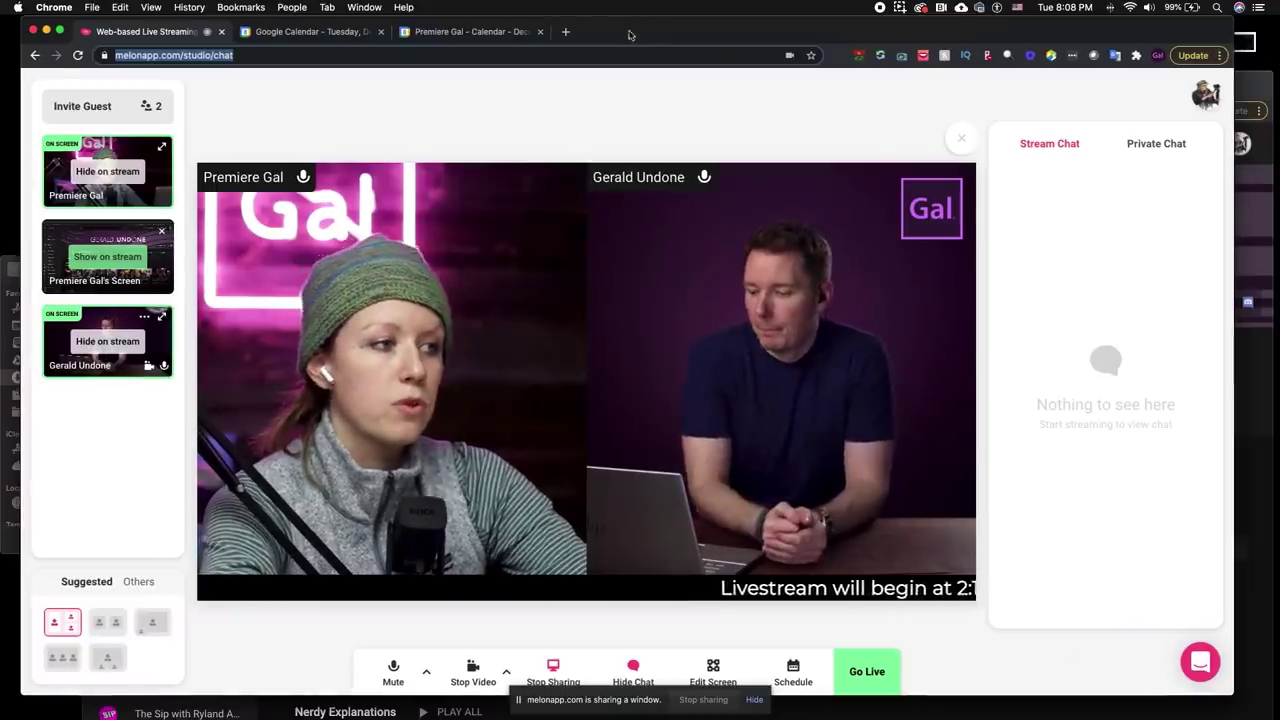
Make the browser full screen, go live, and bring the guest onto the stream.
left_click(60, 32)
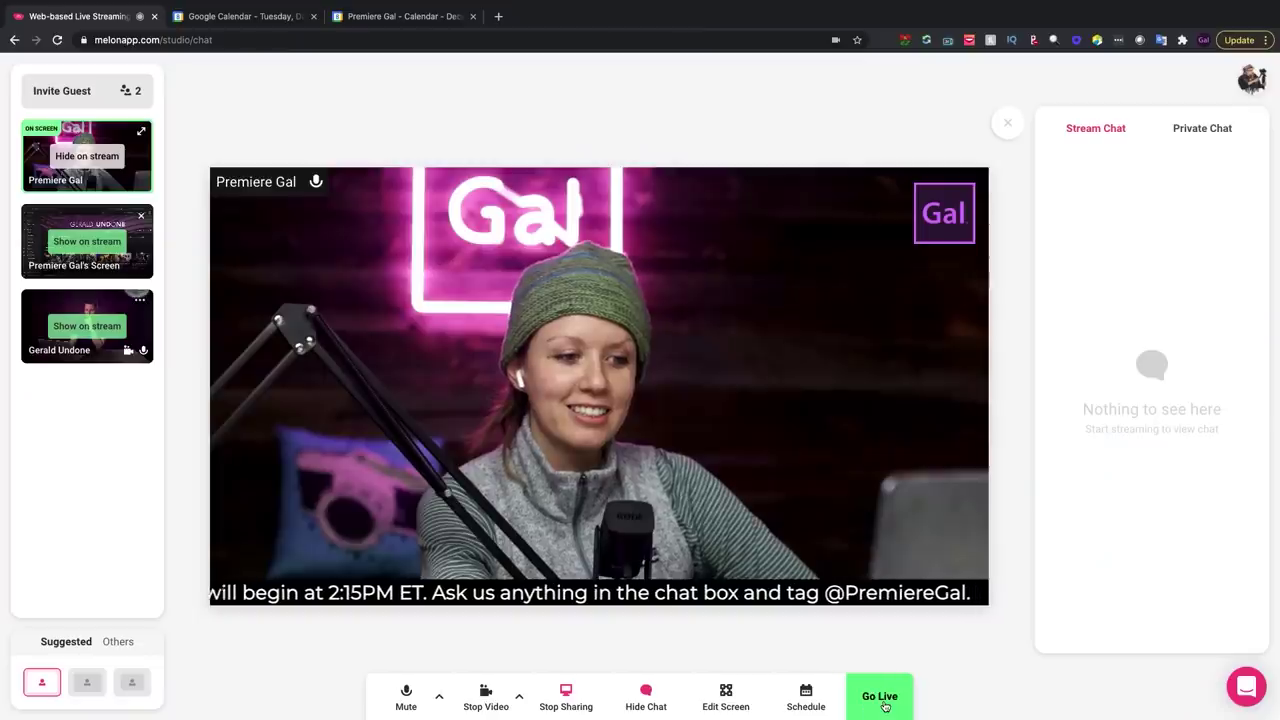
left_click(880, 696)
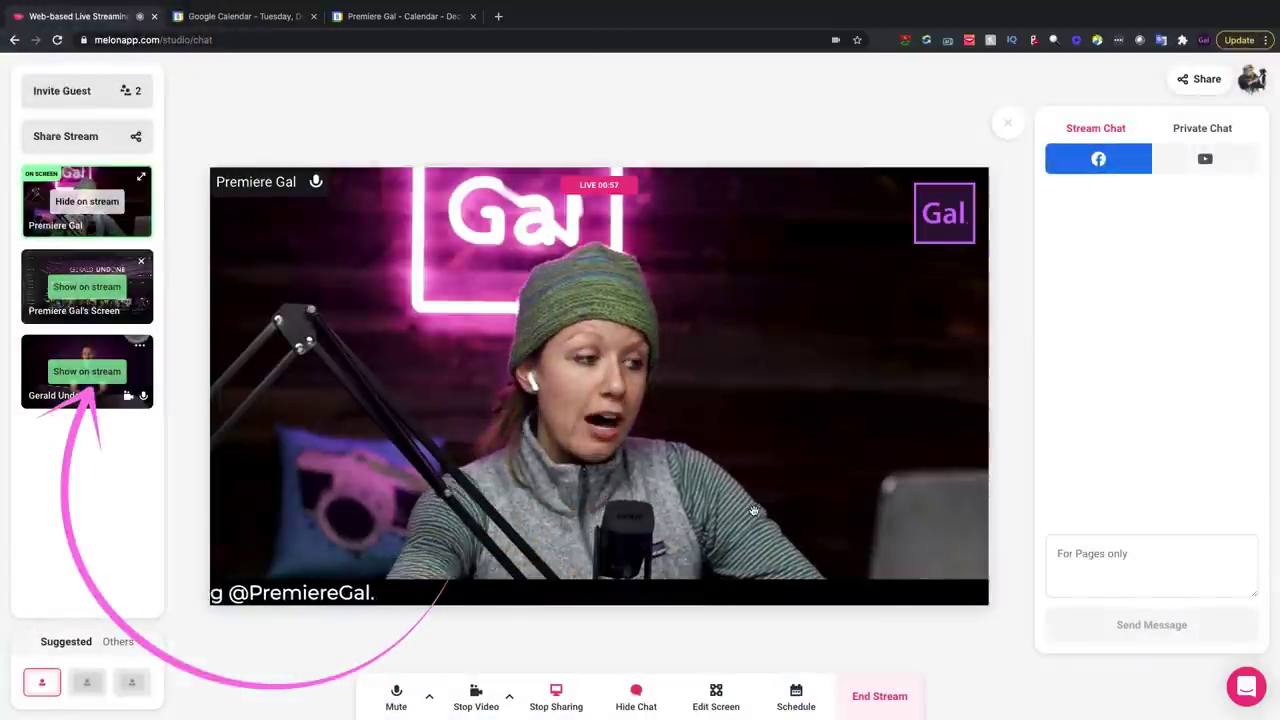
left_click(86, 376)
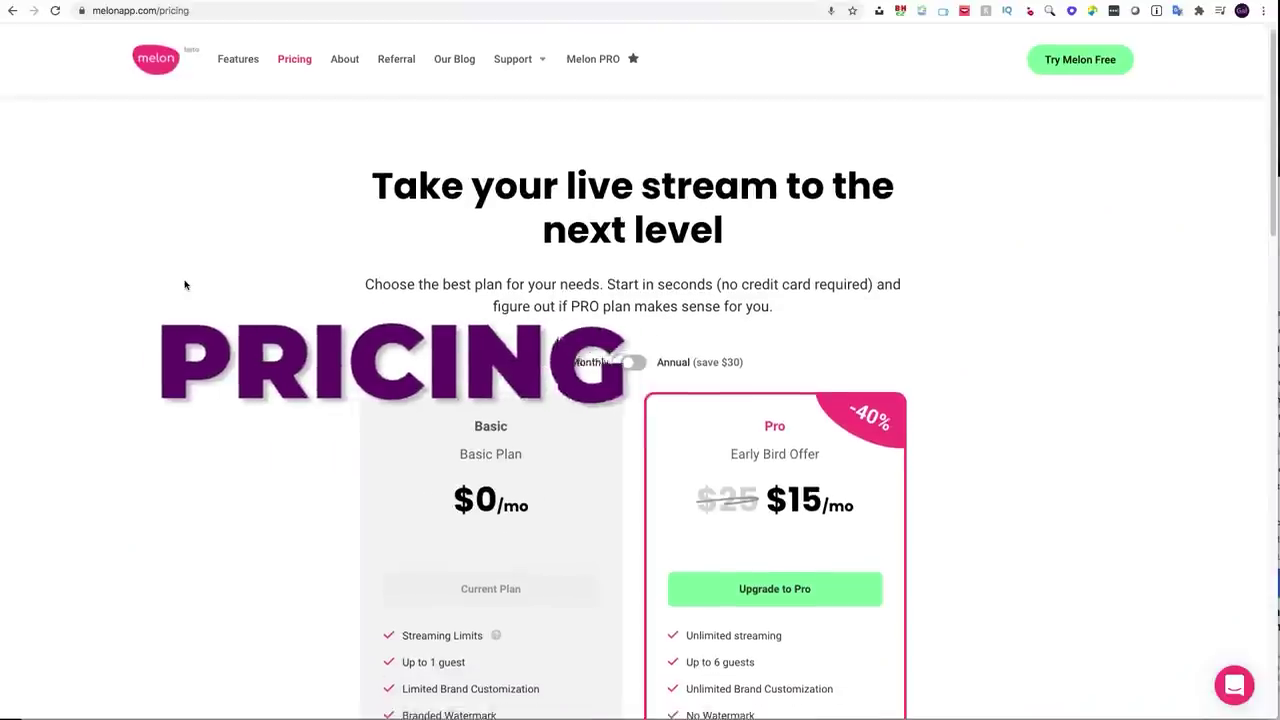
Review the pricing plans and choose Try Melon Free.
scroll(184, 285, "down", 3)
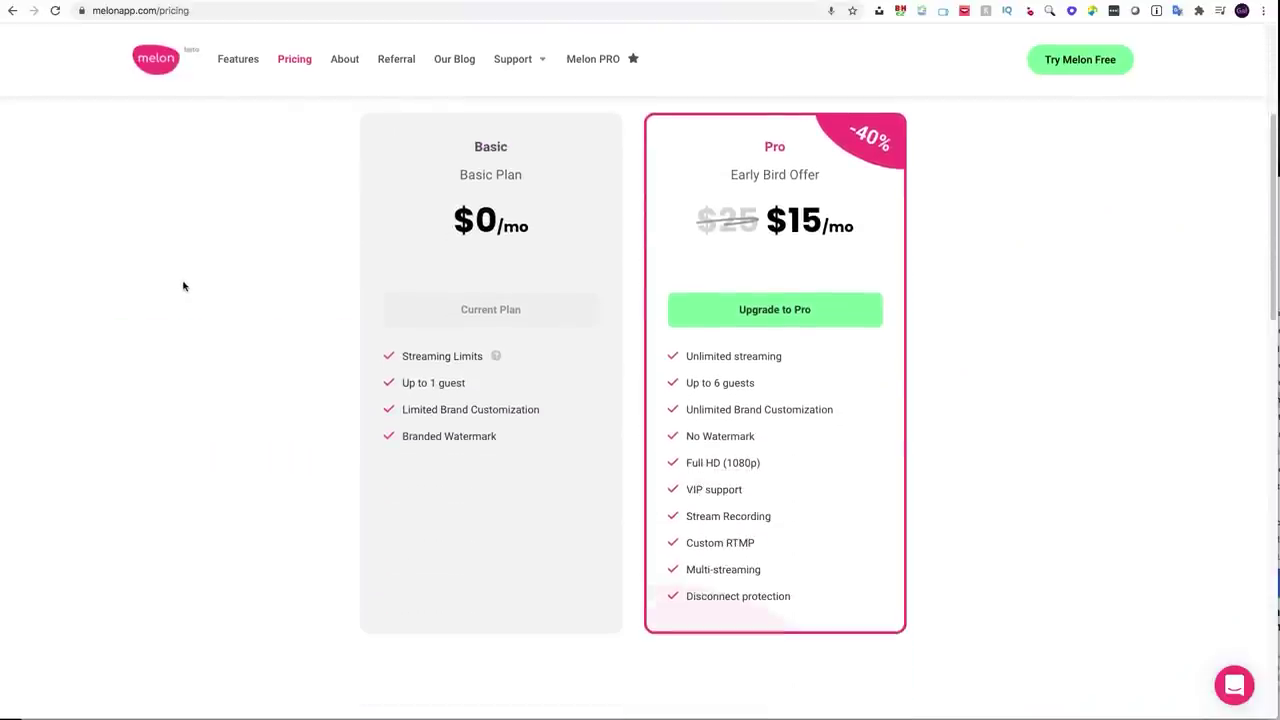
scroll(184, 286, "up", 1)
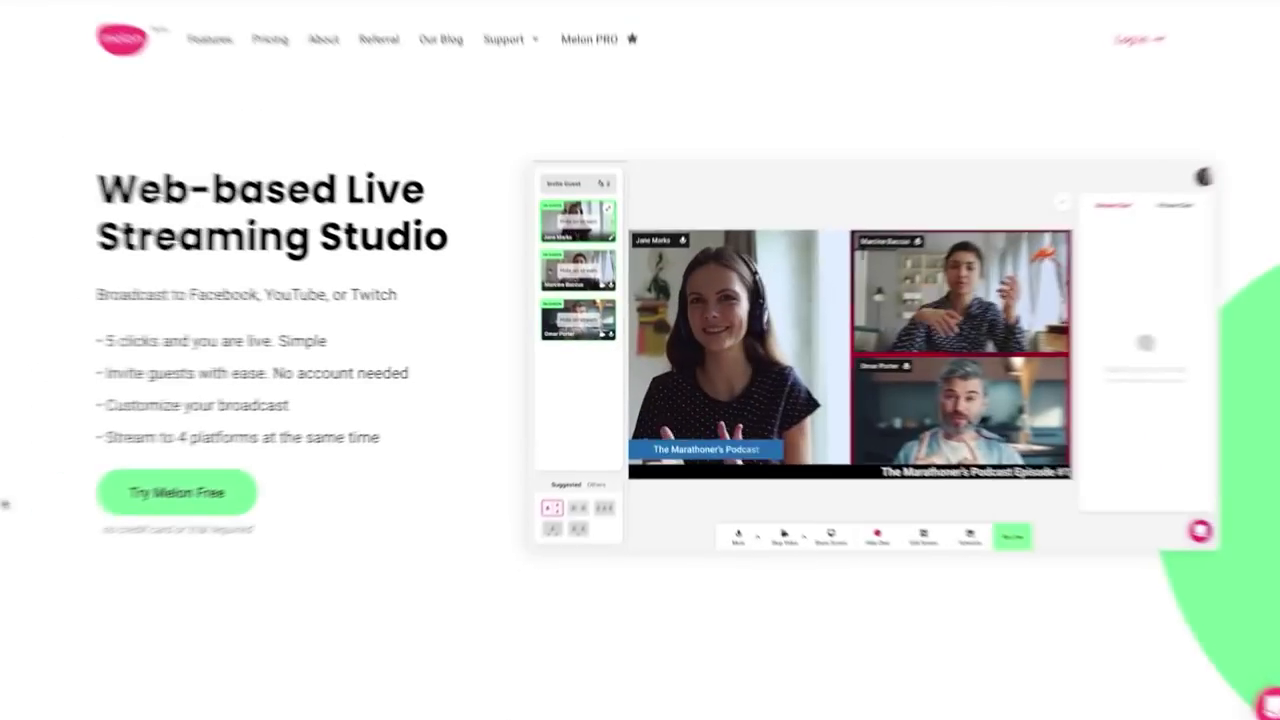
left_click(216, 494)
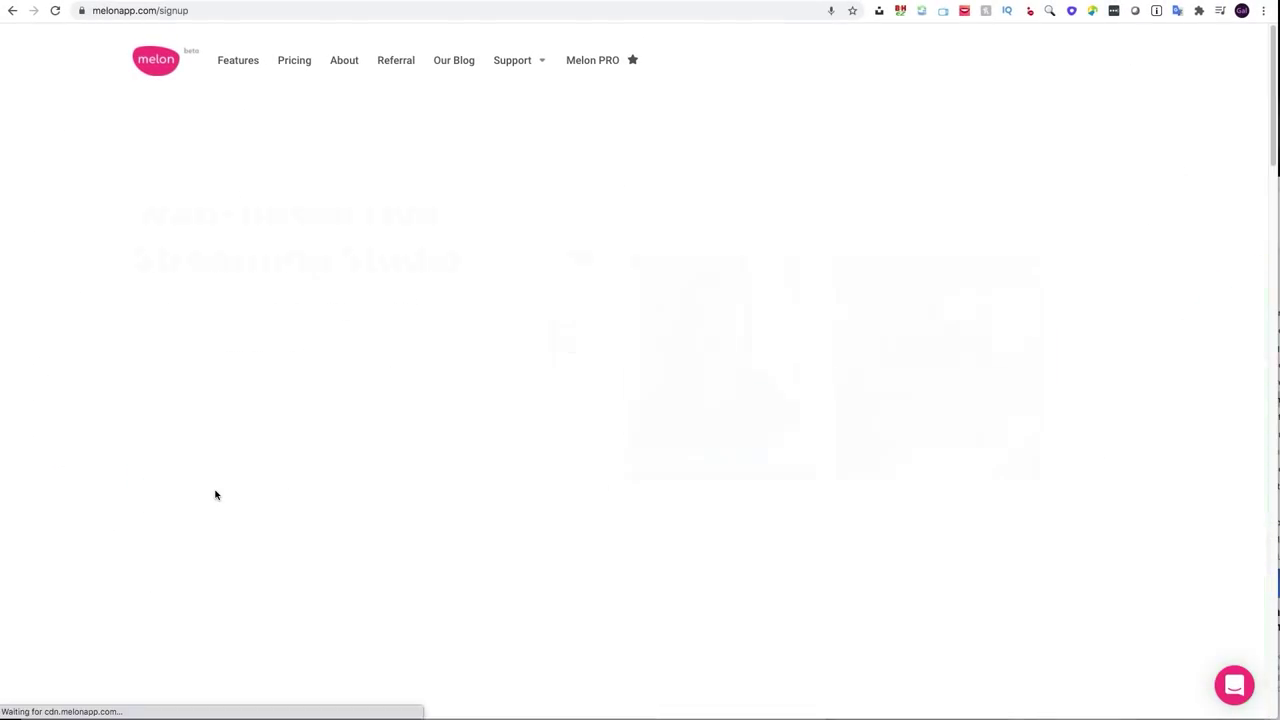